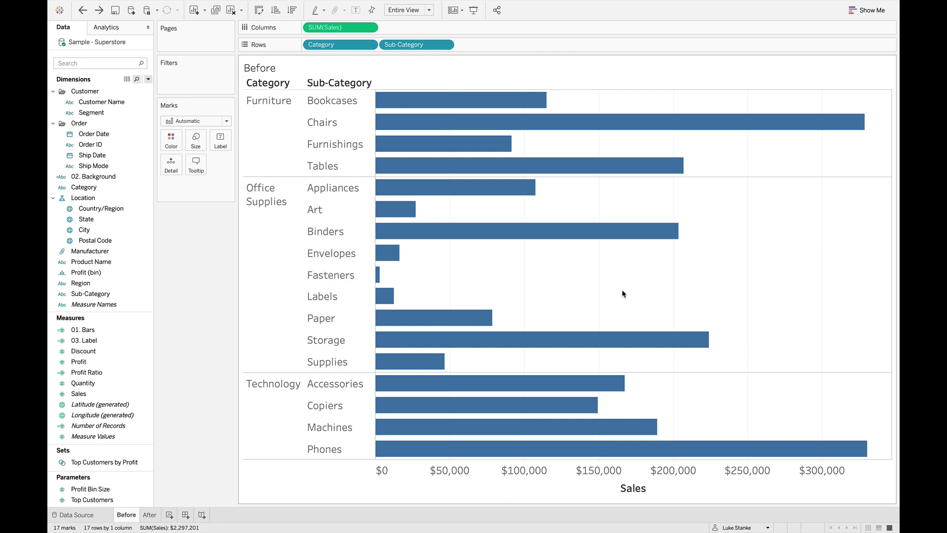
# Preview the finished After chart, then add a new blank worksheet, Sheet 3
pyautogui.click(148, 515)
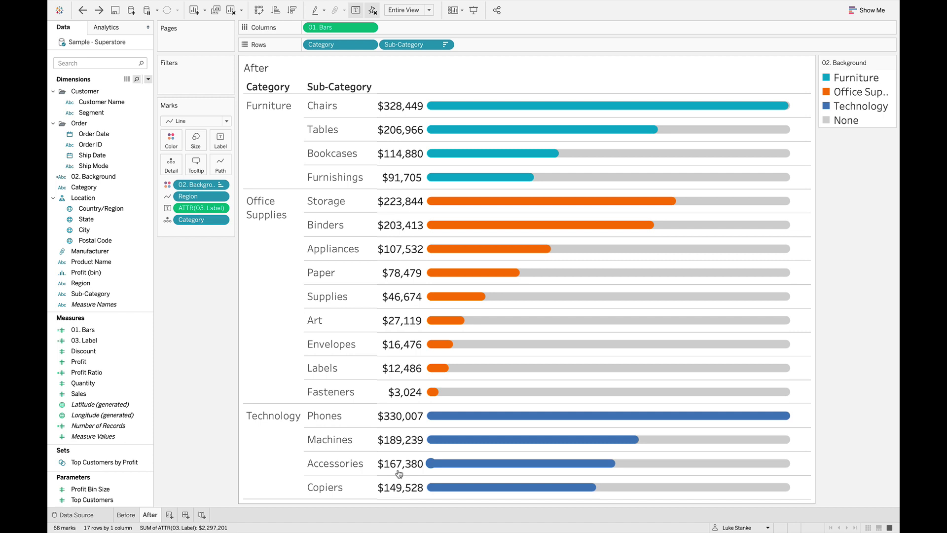
pyautogui.click(170, 515)
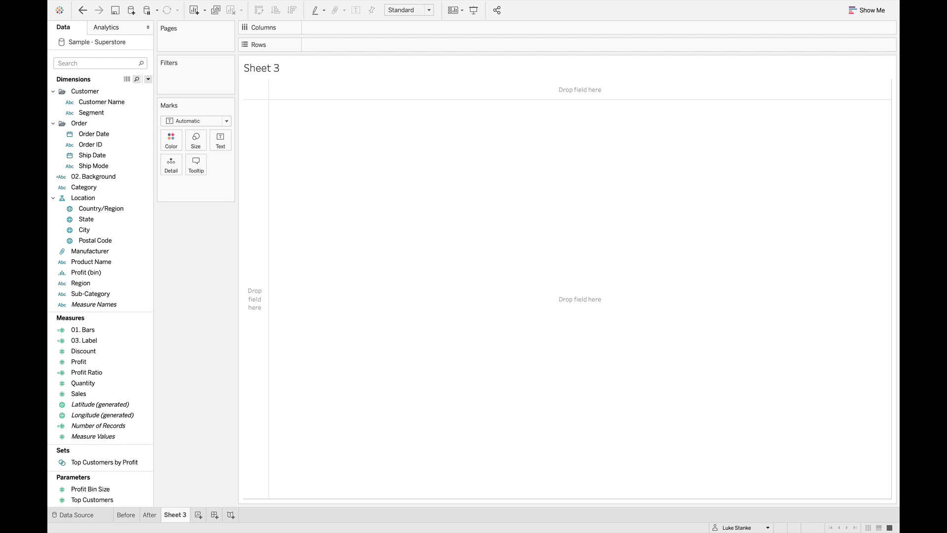
# Search fields for 'ca', add Category to Rows, and fit the view to Entire View
pyautogui.click(109, 64)
pyautogui.write('ca')
pyautogui.click(91, 94)
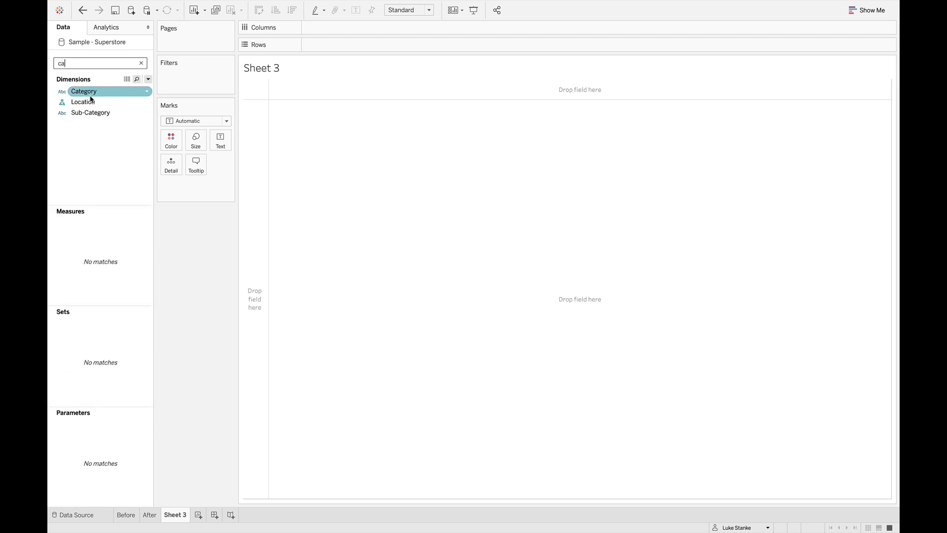
pyautogui.doubleClick(91, 95)
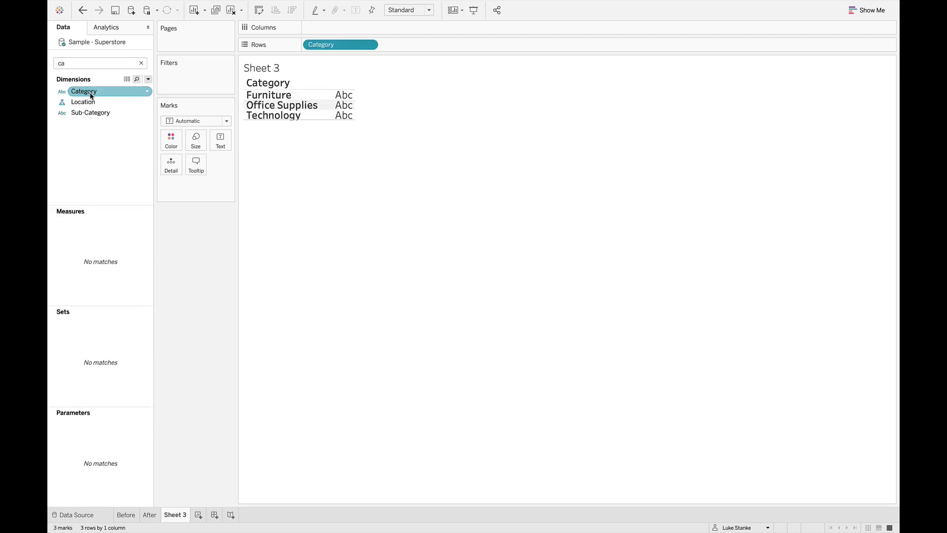
pyautogui.click(402, 10)
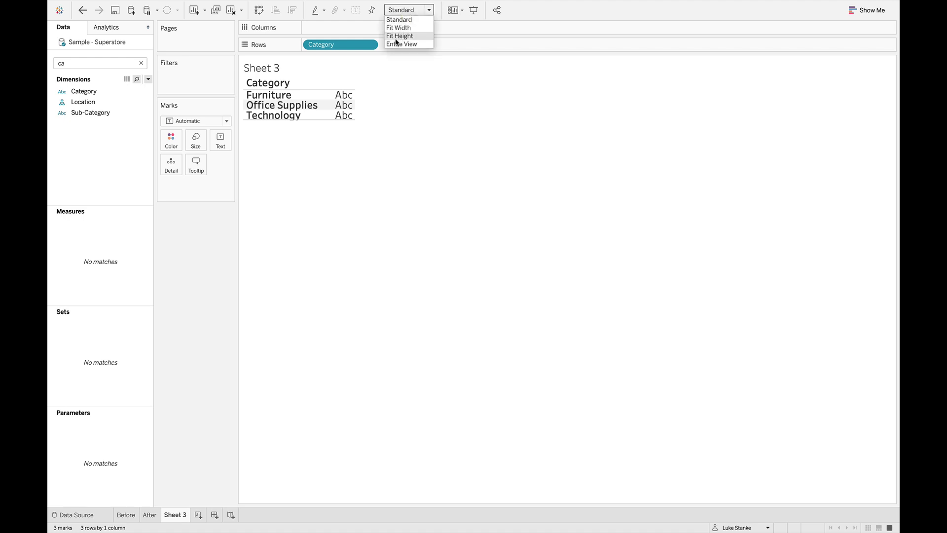
pyautogui.click(396, 44)
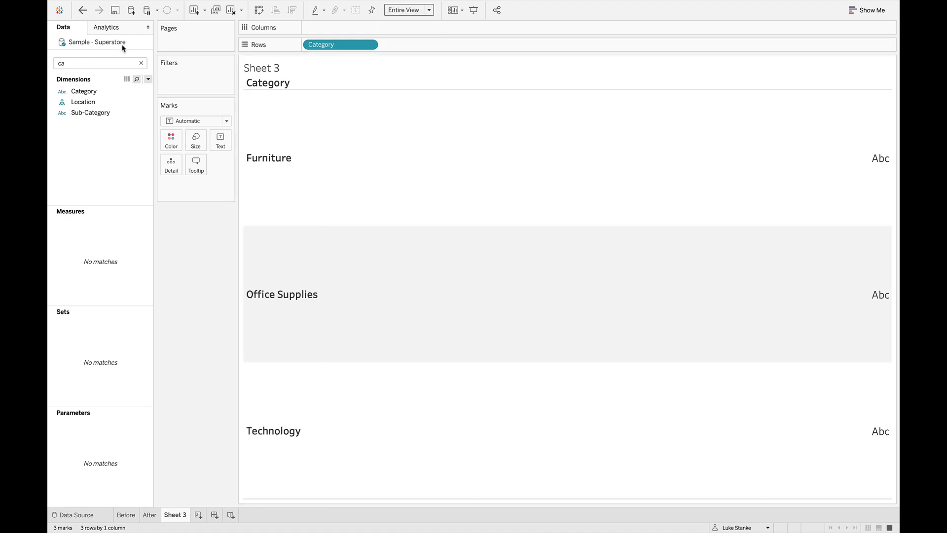
# Add Sub-Category to Rows beneath Category, listing all 17 sub-categories
pyautogui.click(103, 63)
pyautogui.press('BackSpace')
pyautogui.write('a')
pyautogui.doubleClick(97, 118)
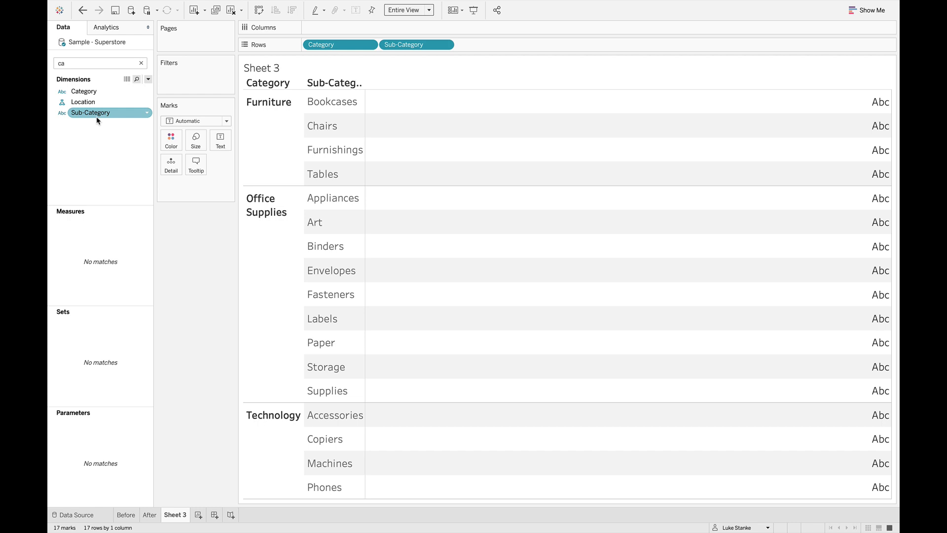
pyautogui.doubleClick(81, 63)
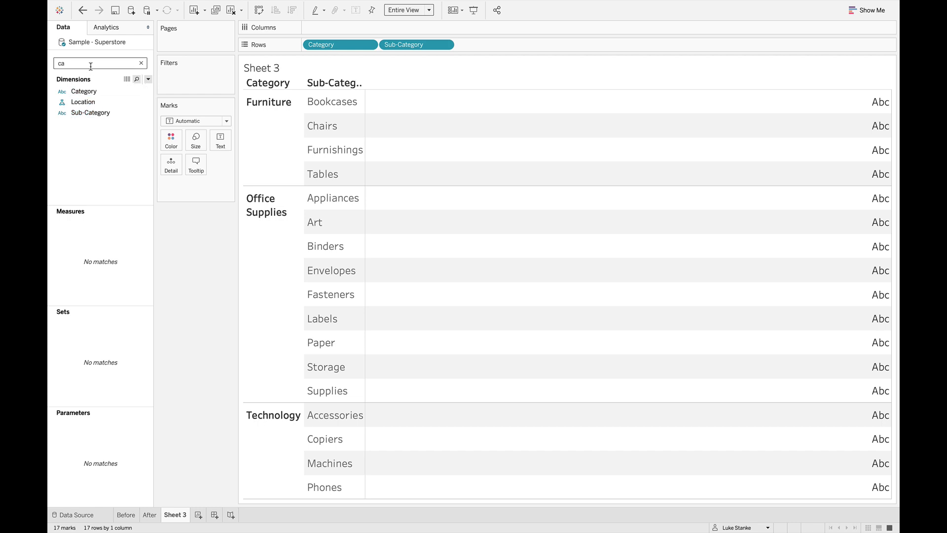
# Search 're' and describe the Region field, checking its members Central, East, South, West
pyautogui.write('re')
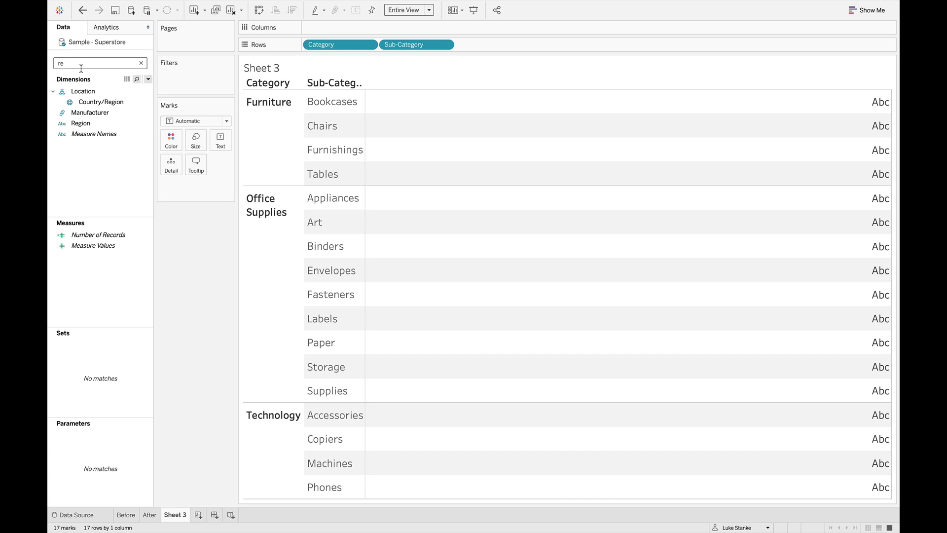
pyautogui.rightClick(95, 126)
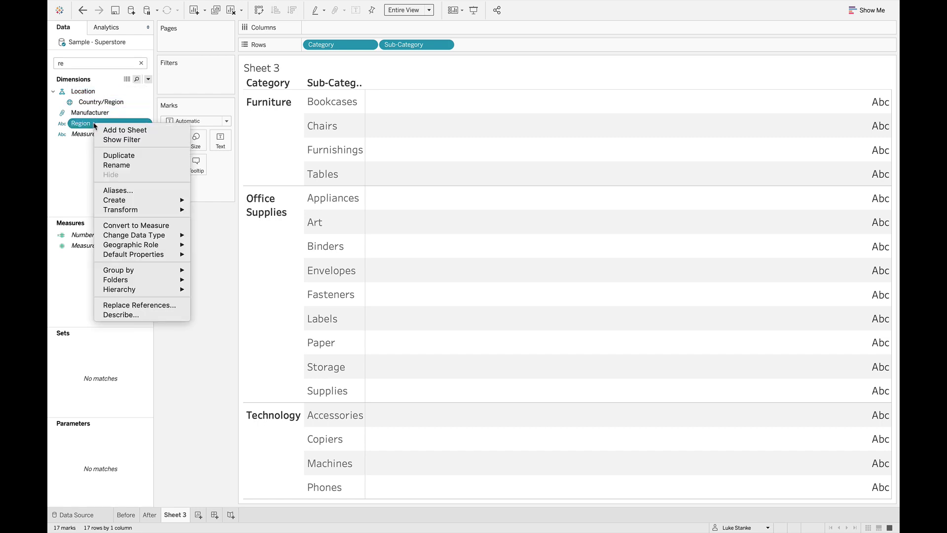
pyautogui.click(158, 315)
pyautogui.scroll(-3, 407, 290)
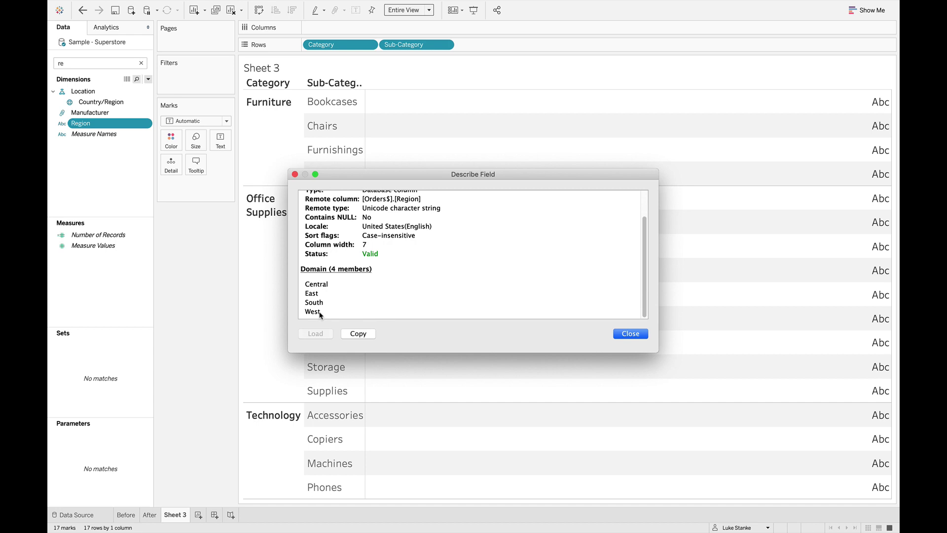
pyautogui.click(295, 175)
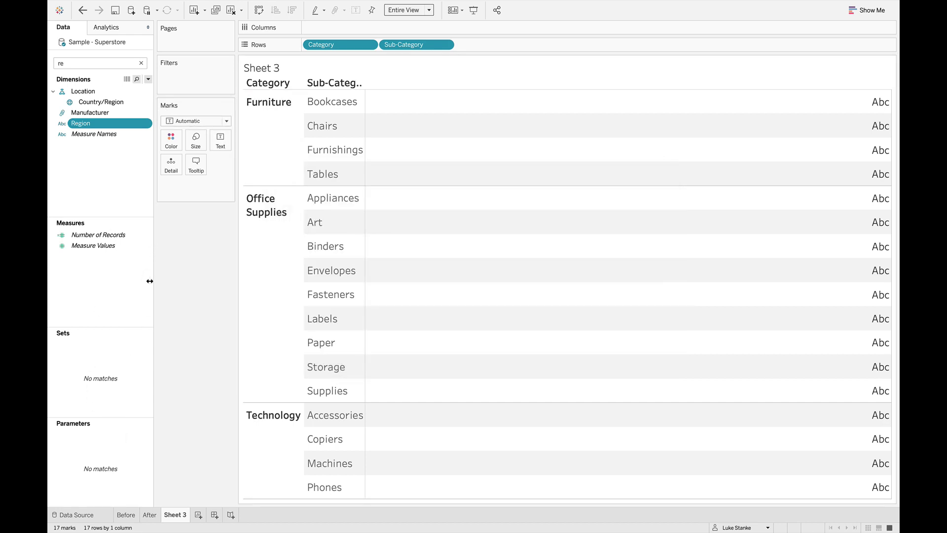
# Recheck the After chart, then return to Sheet 3 and open the Data pane's options menu
pyautogui.click(148, 514)
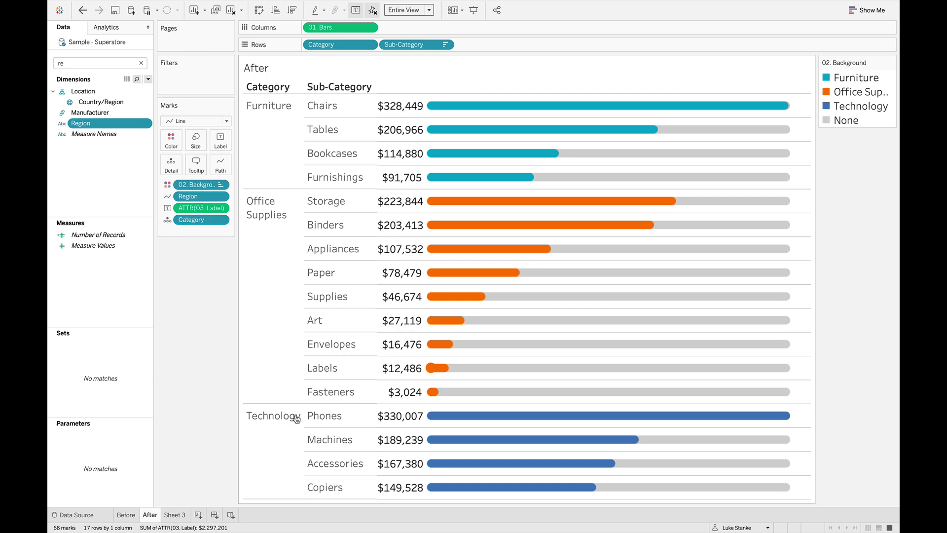
pyautogui.click(174, 515)
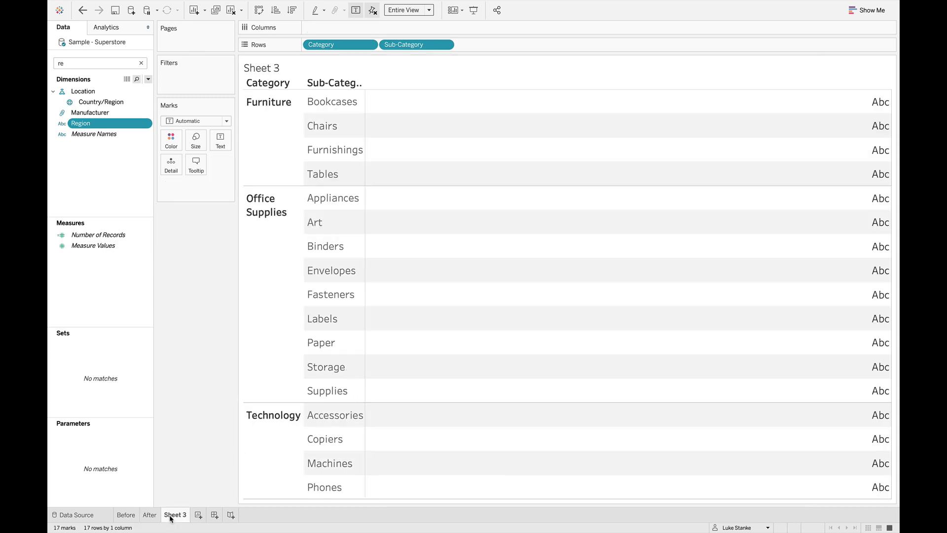
pyautogui.click(148, 79)
# Create a new calculated field and name it Bars
pyautogui.click(123, 87)
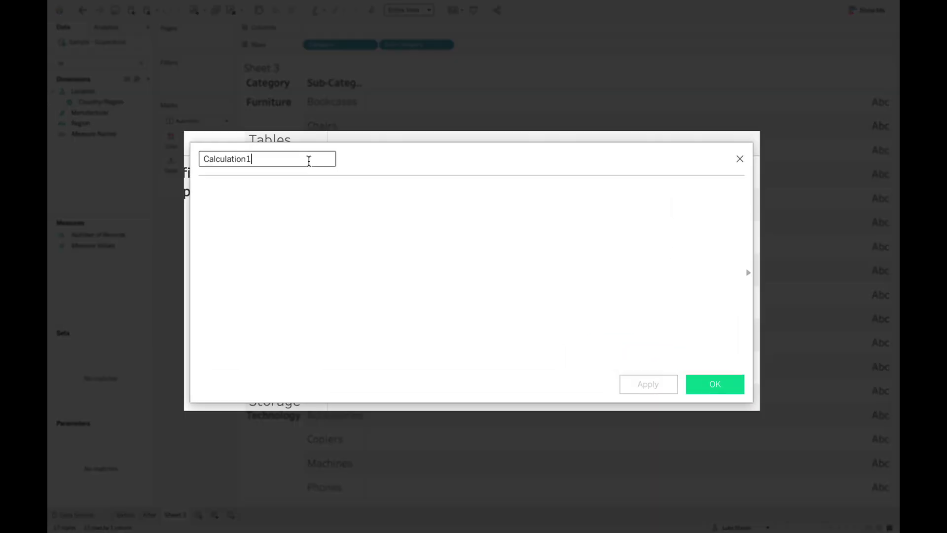
pyautogui.doubleClick(309, 161)
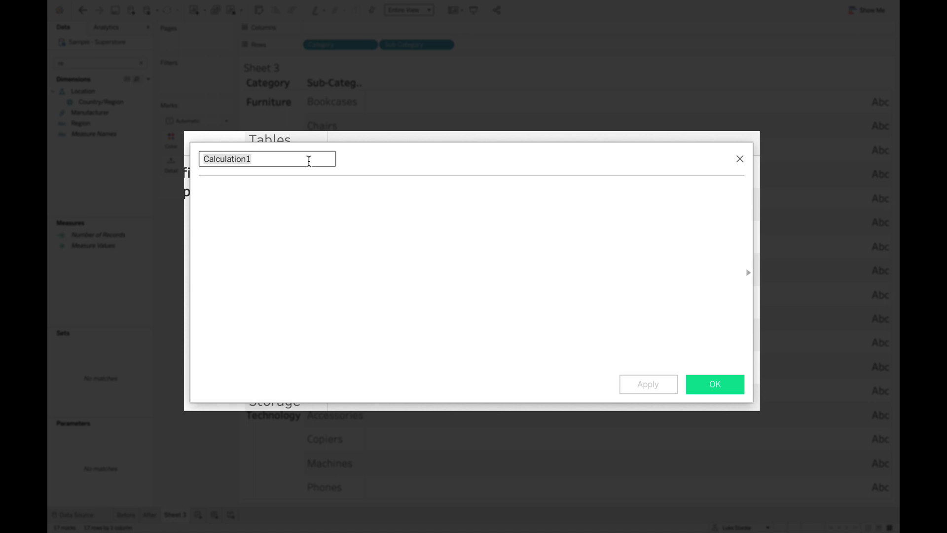
pyautogui.write('Bars')
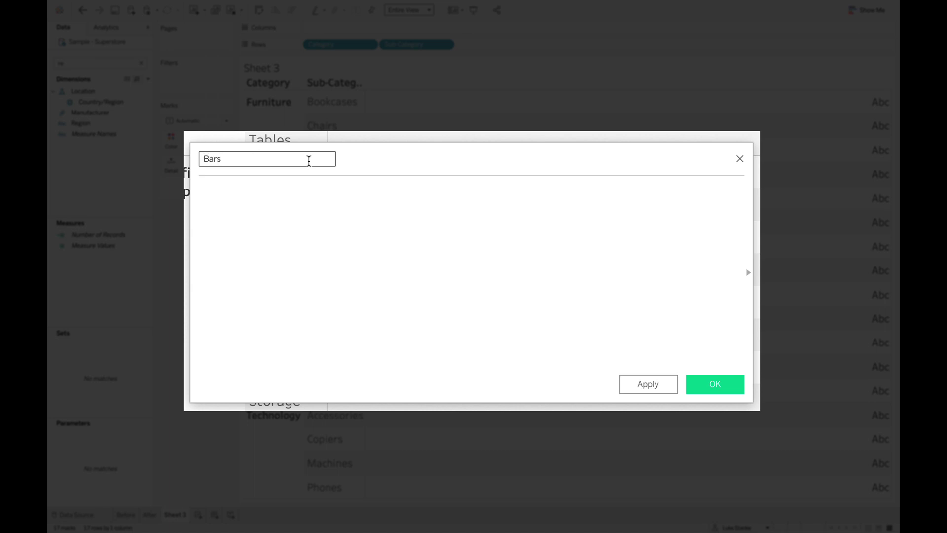
# Enter CASE [Region] WHEN "South" THEN 0 WHEN "East" THEN {FIXED [Sub-Category] : SUM([Sales])}
pyautogui.write('CASE Re')
pyautogui.press('Down')
pyautogui.press('Down')
pyautogui.press('Down')
pyautogui.press('Down')
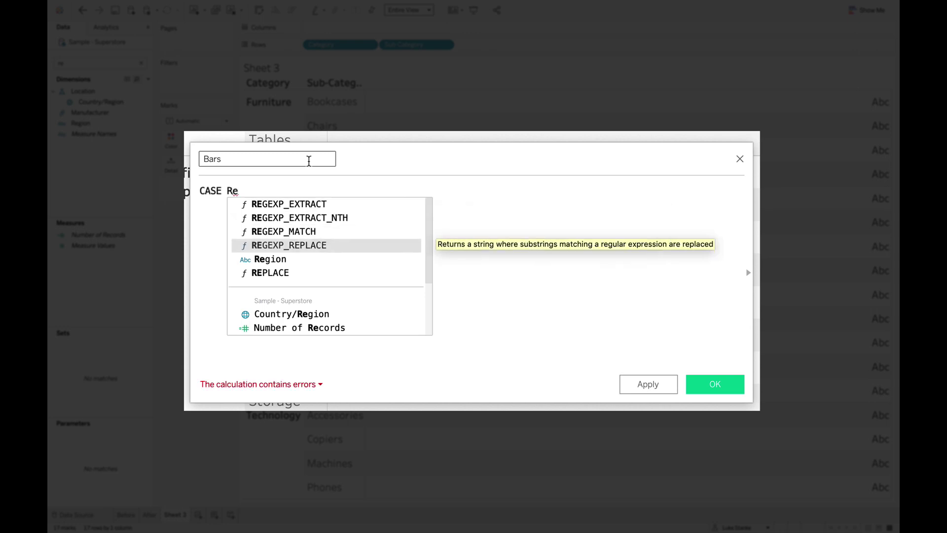
pyautogui.press('Return')
pyautogui.press('Return')
pyautogui.write('WHEN "South')
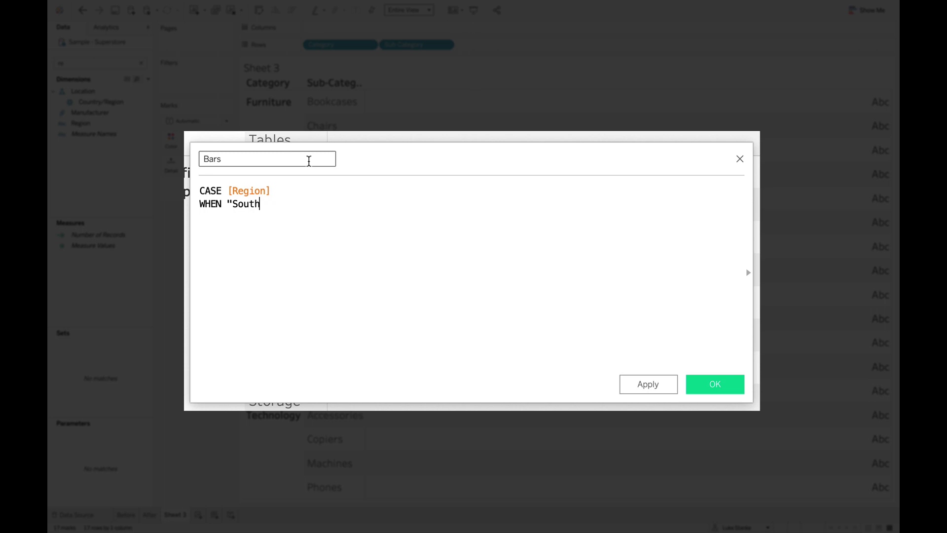
pyautogui.write('" THEN 0')
pyautogui.press('Return')
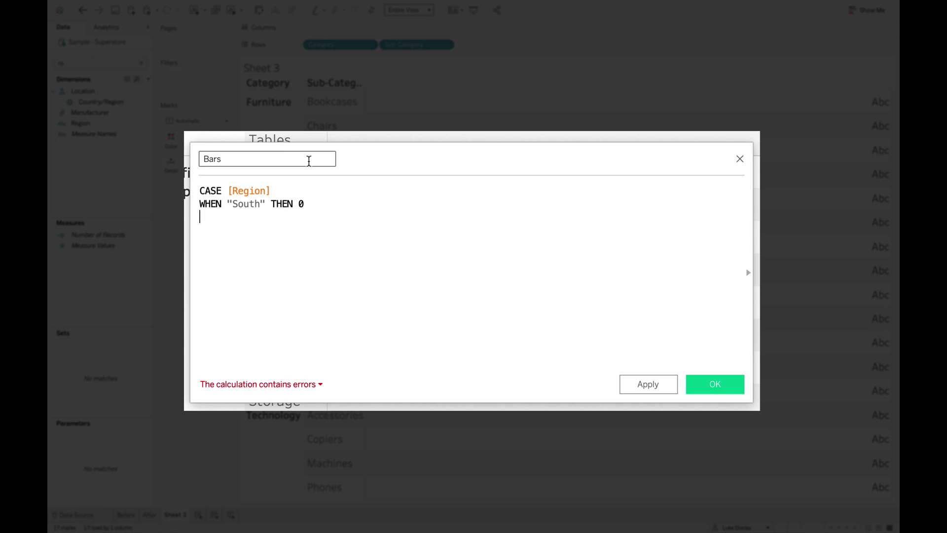
pyautogui.write('WH')
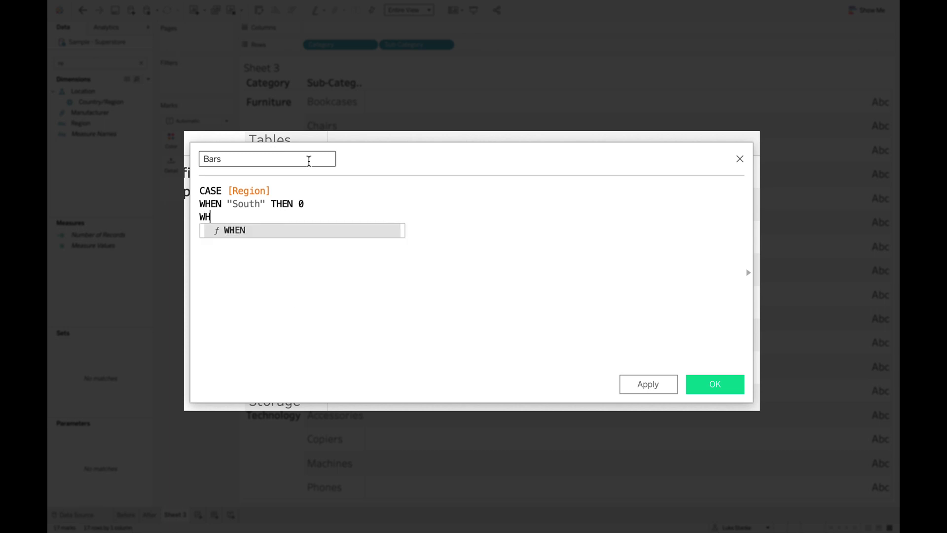
pyautogui.write('EN "S')
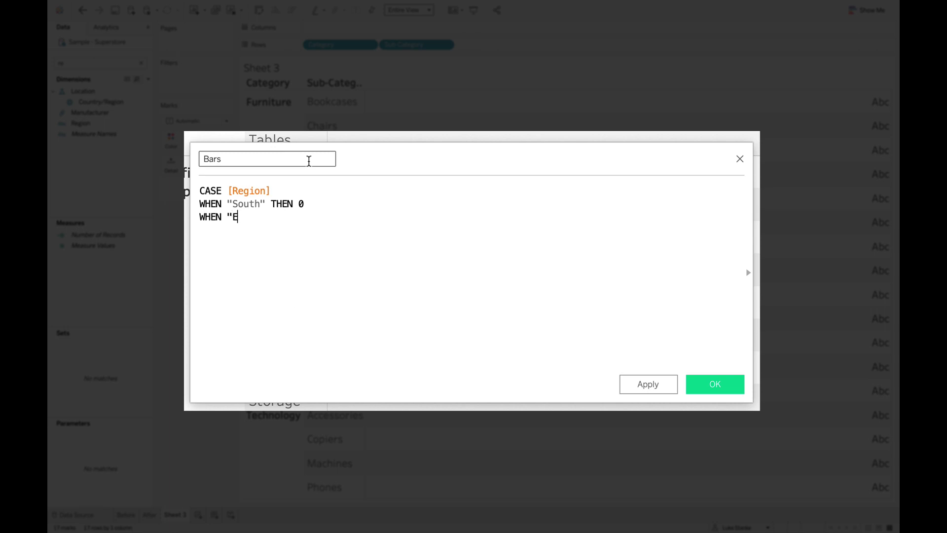
pyautogui.write('ast" THEN {}')
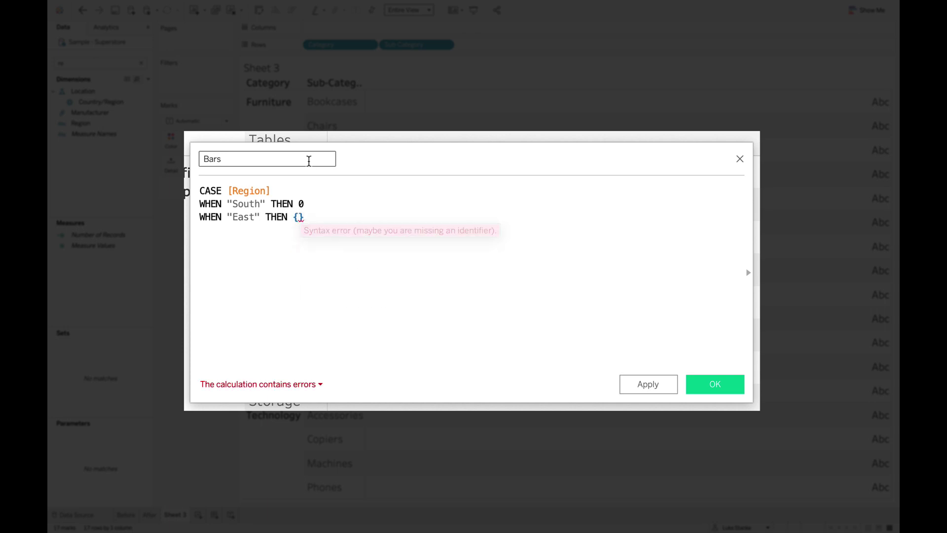
pyautogui.write('FIXED')
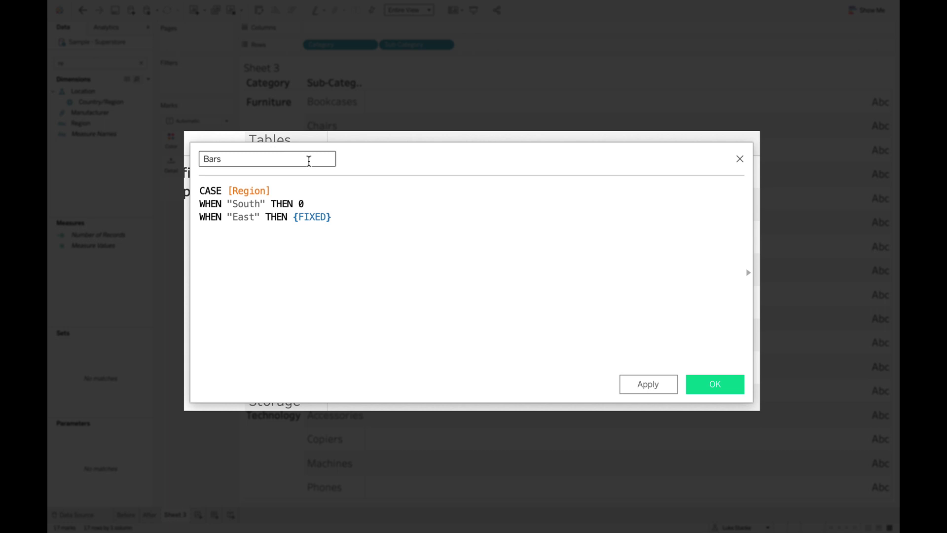
pyautogui.write(' Su')
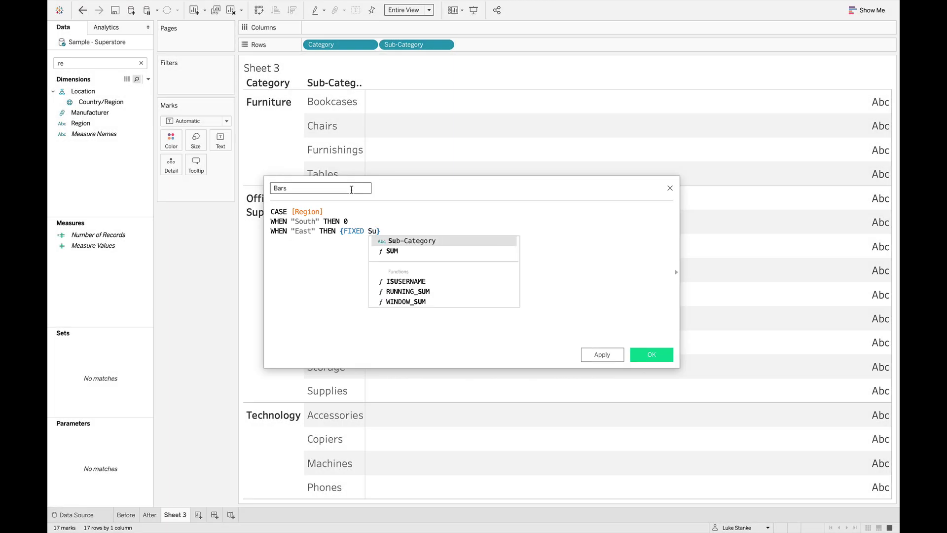
pyautogui.press('Return')
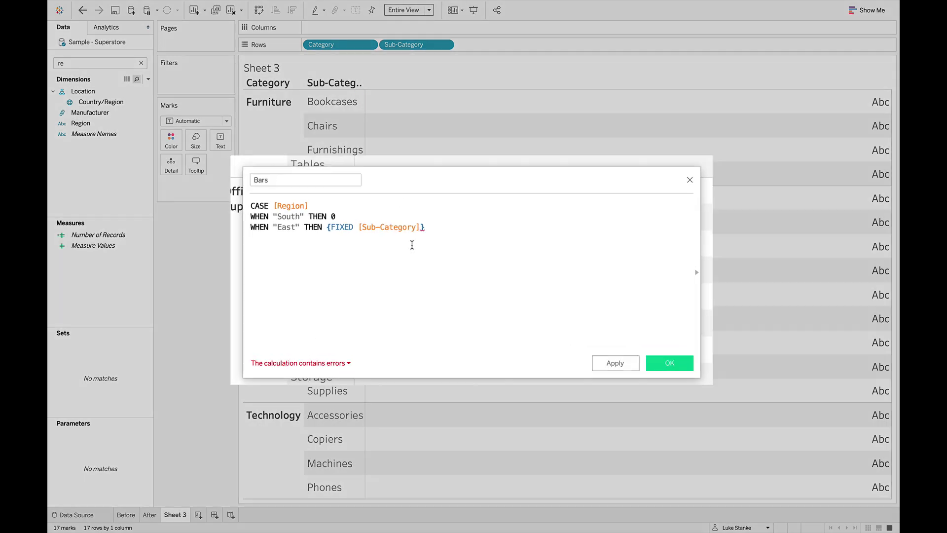
pyautogui.write(': S')
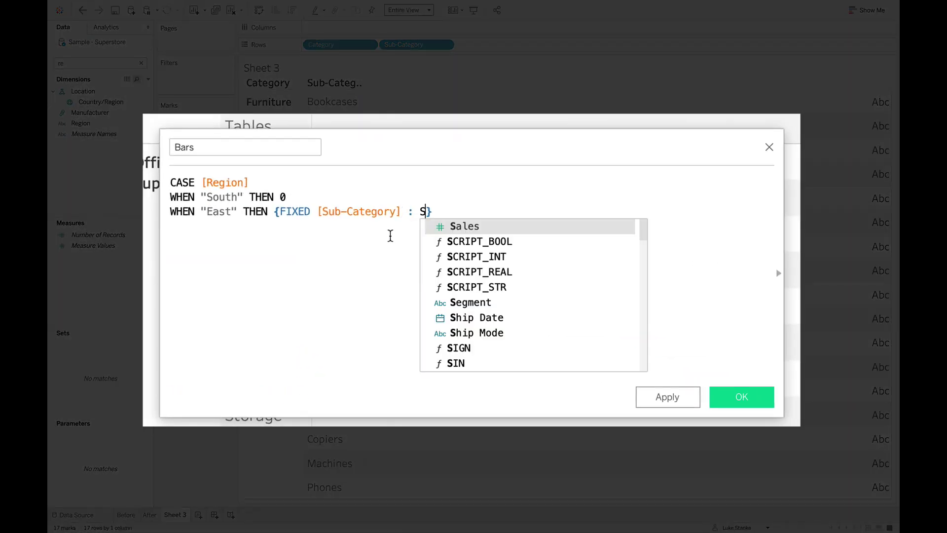
pyautogui.write('UM([Sal')
pyautogui.press('Return')
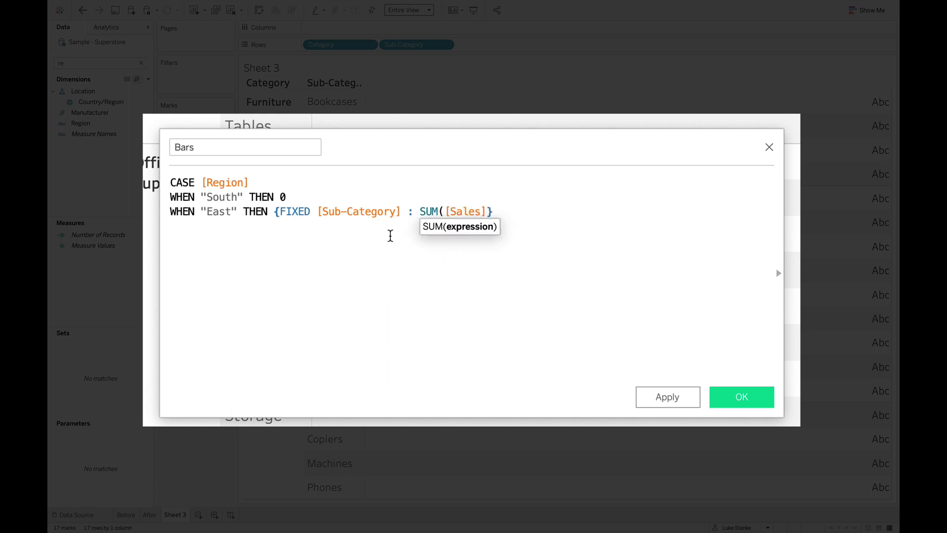
pyautogui.write(')')
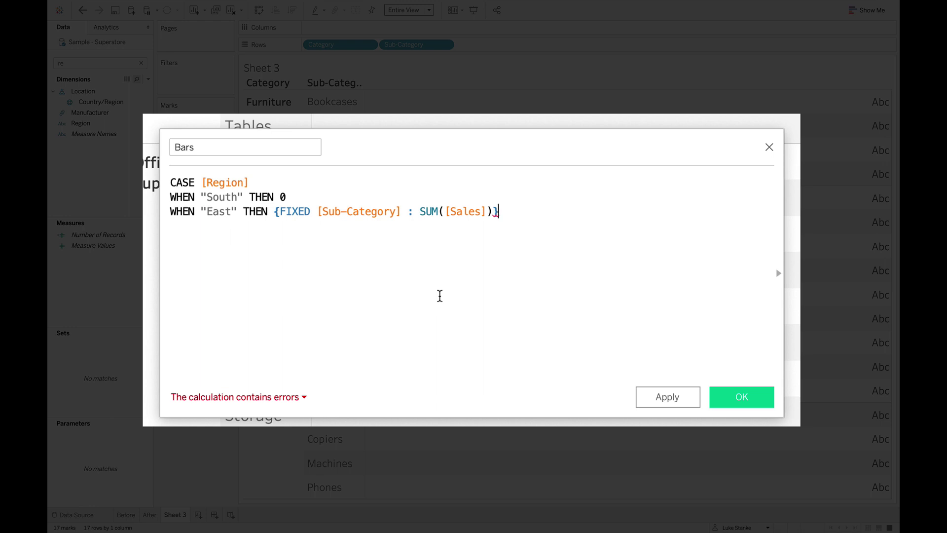
# After comparing with the Before chart, add WHEN "West" THEN 0 to Bars
pyautogui.click(120, 516)
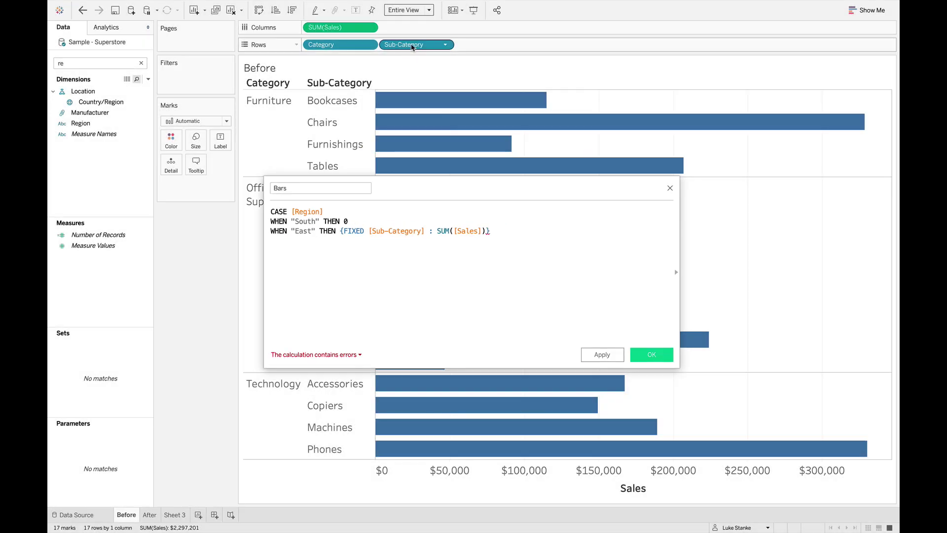
pyautogui.click(175, 515)
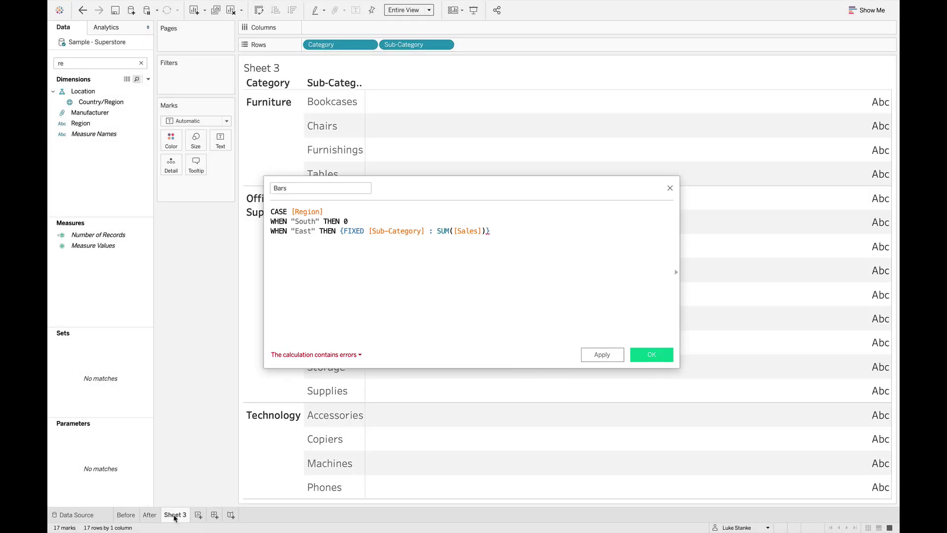
pyautogui.click(508, 227)
pyautogui.press('Return')
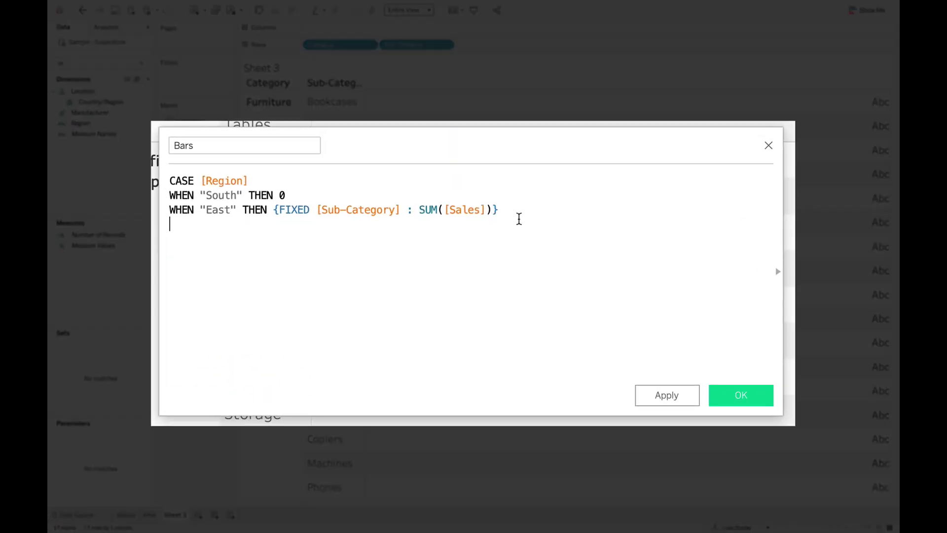
pyautogui.write('WHEN "West" THEN')
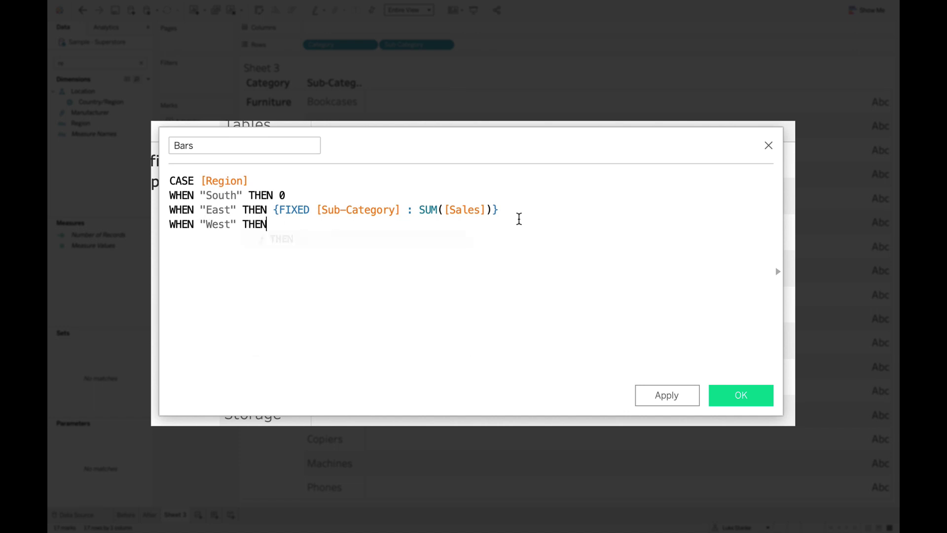
pyautogui.write(' 0')
# Begin the Central case as WHEN "Central" THEN a MAX() wrapper, referencing the After chart
pyautogui.press('Return')
pyautogui.write('W')
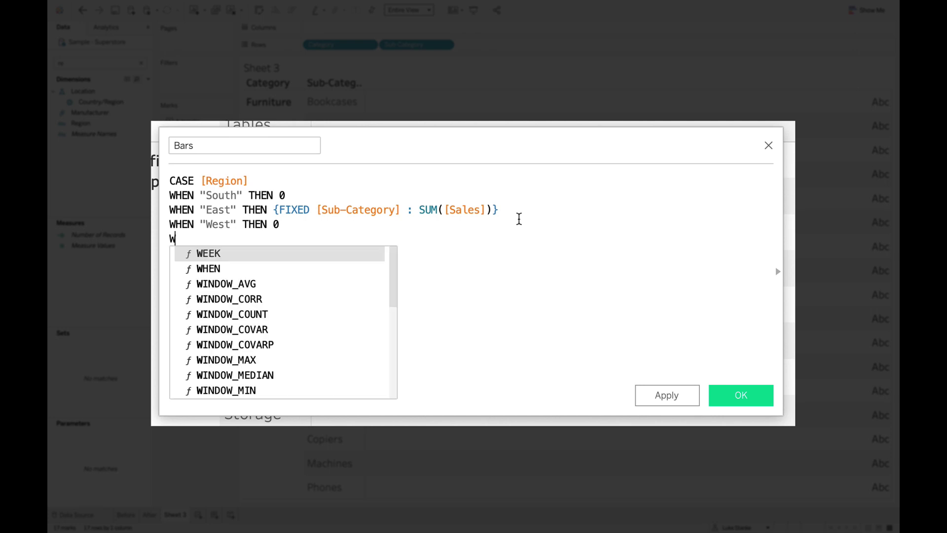
pyautogui.write('HEN "Centr')
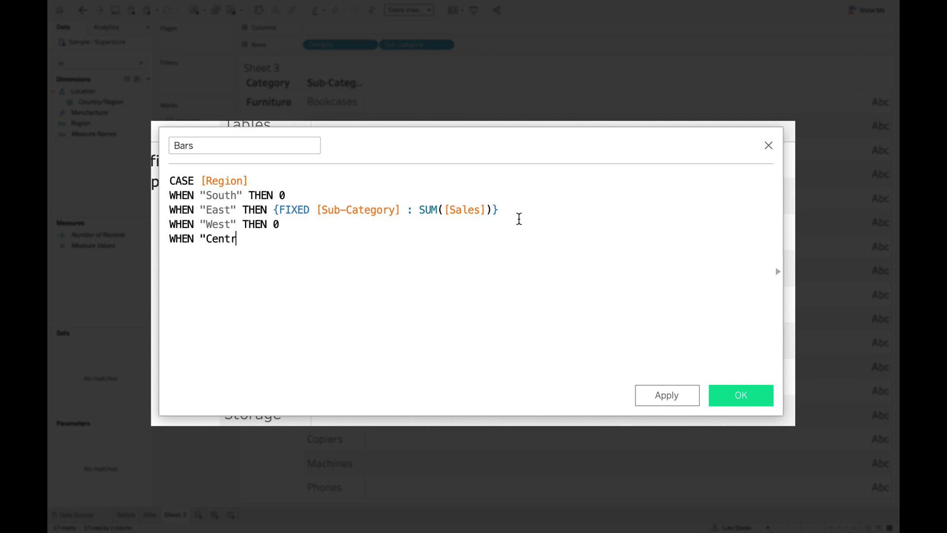
pyautogui.write('a;l" THEN')
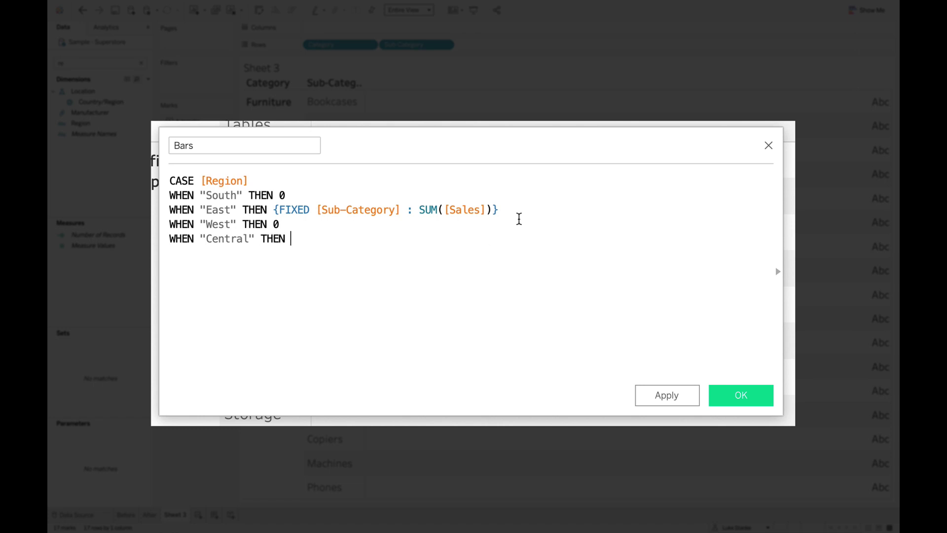
pyautogui.write(' {')
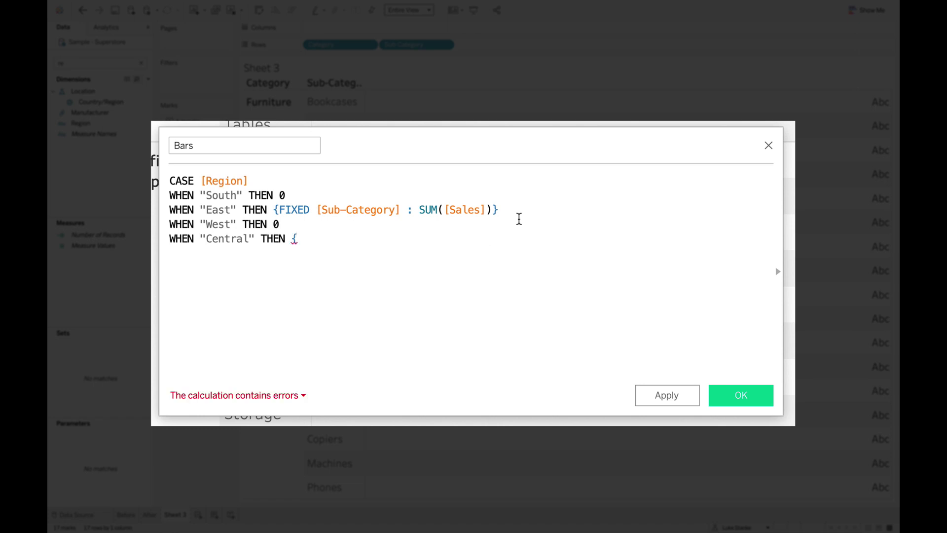
pyautogui.click(150, 515)
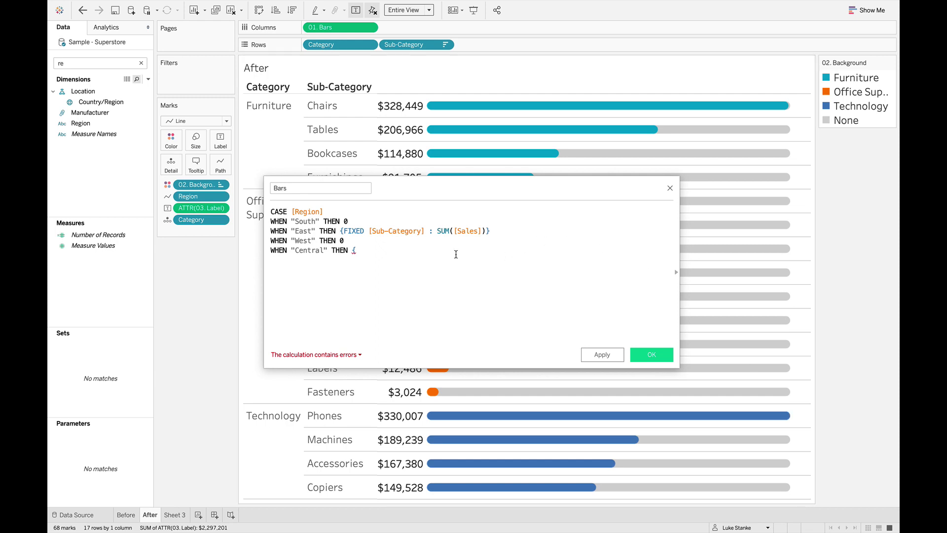
pyautogui.write('FIX')
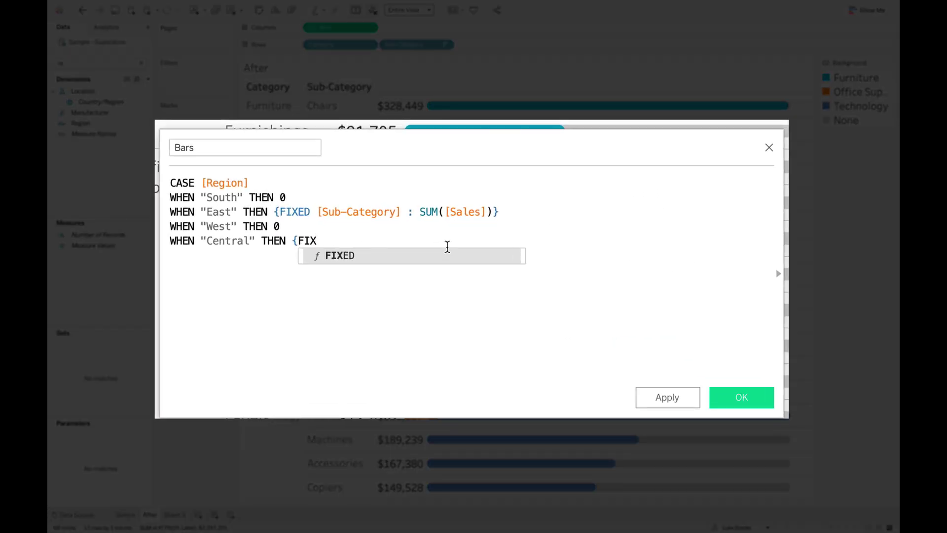
pyautogui.press('BackSpace')
pyautogui.press('BackSpace')
pyautogui.press('BackSpace')
pyautogui.write('MIN')
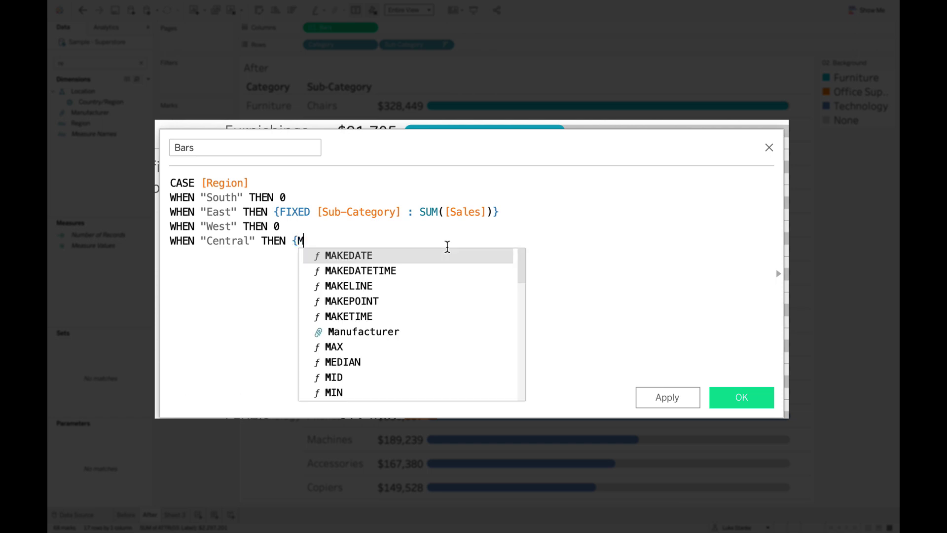
pyautogui.press('BackSpace')
pyautogui.press('BackSpace')
pyautogui.write('AX')
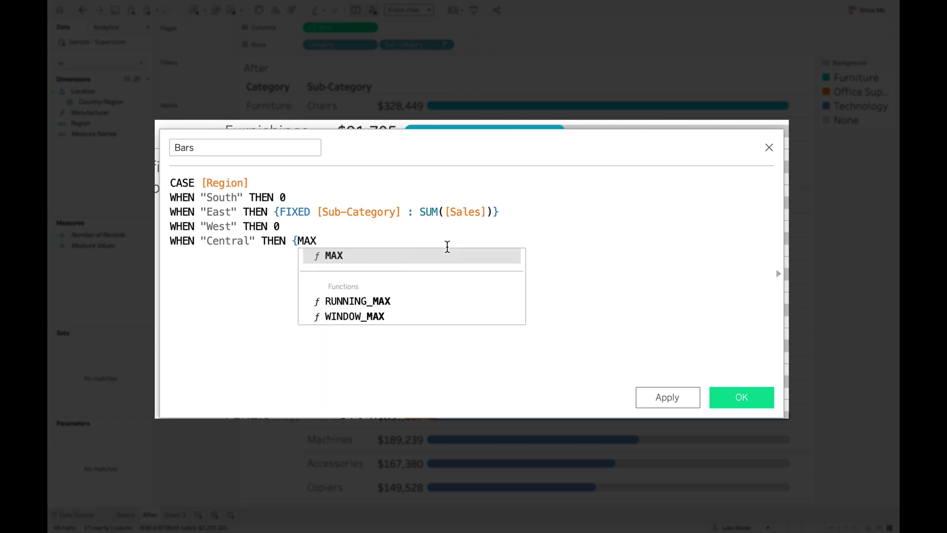
pyautogui.write('()+')
pyautogui.press('BackSpace')
pyautogui.write('}')
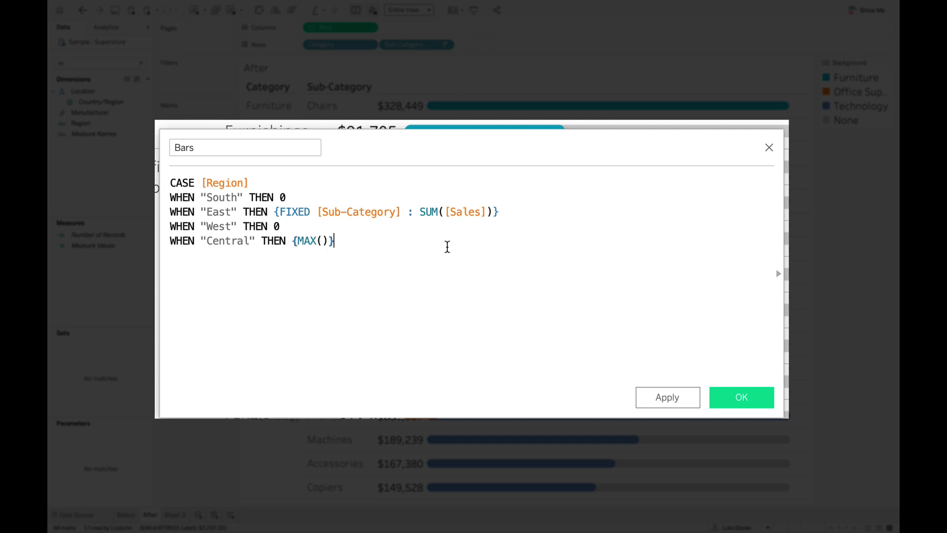
pyautogui.hotkey('shift', 'Left')
pyautogui.hotkey('shift', 'Left')
pyautogui.hotkey('shift', 'Left')
pyautogui.hotkey('shift', 'Left')
pyautogui.hotkey('shift', 'Left')
pyautogui.hotkey('shift', 'Left')
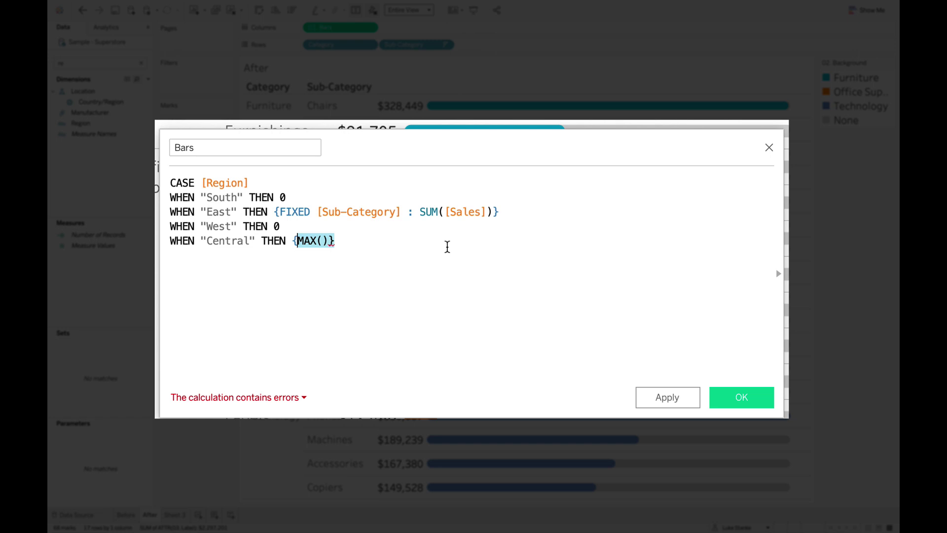
# Copy the East line's FIXED Sub-Category sales expression into the Central MAX()
pyautogui.click(314, 220)
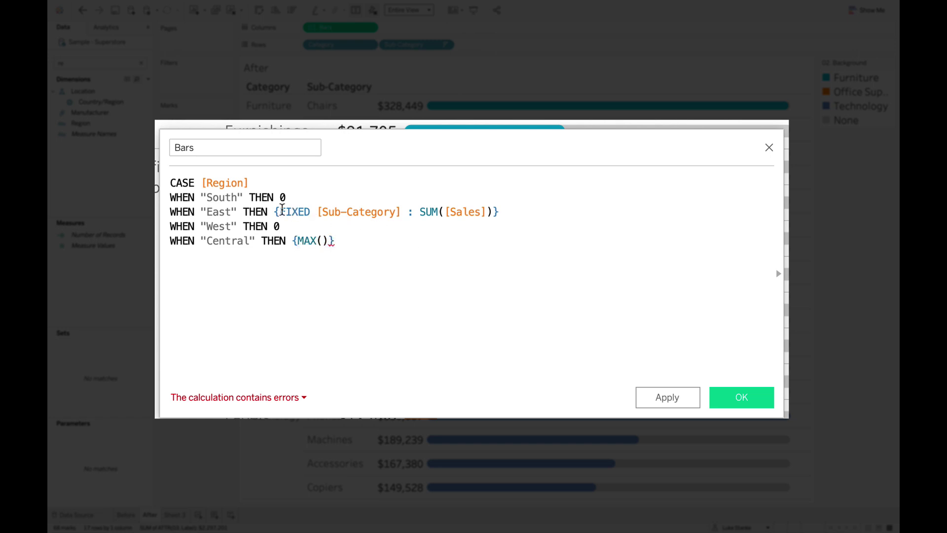
pyautogui.moveTo(274, 212); pyautogui.dragTo(500, 216)
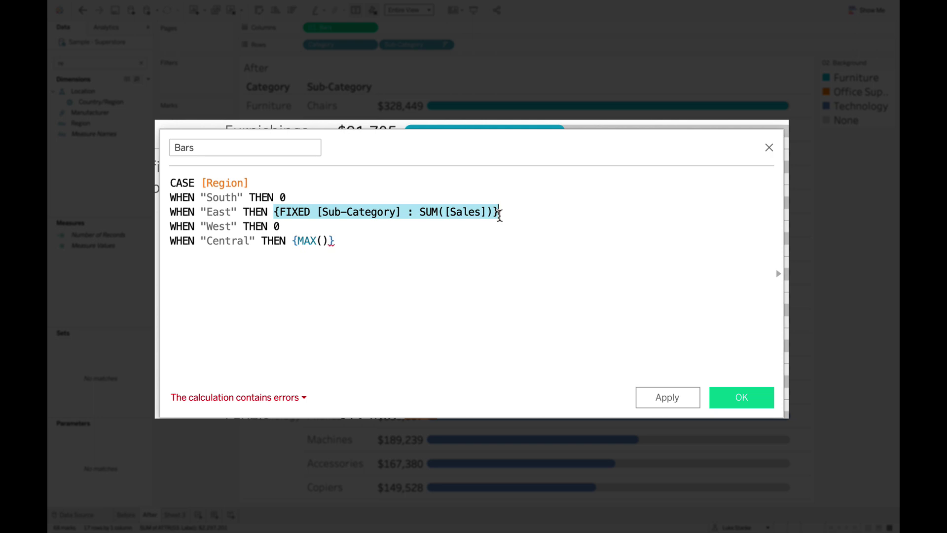
pyautogui.hotkey('ctrl', 'c')
pyautogui.press('Down')
pyautogui.press('Down')
pyautogui.press('Left')
pyautogui.press('Left')
pyautogui.hotkey('ctrl', 'v')
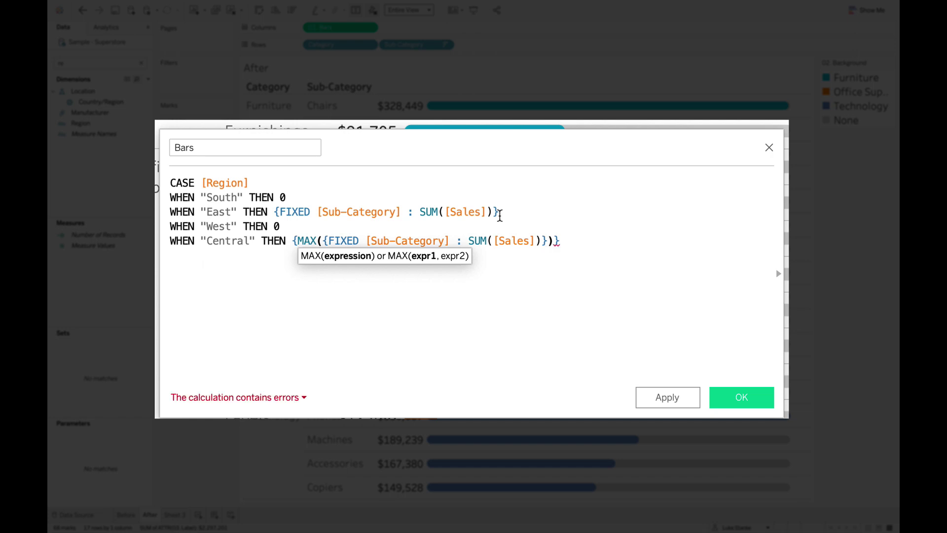
# Close the CASE with END and save the valid Bars calculation
pyautogui.press('End')
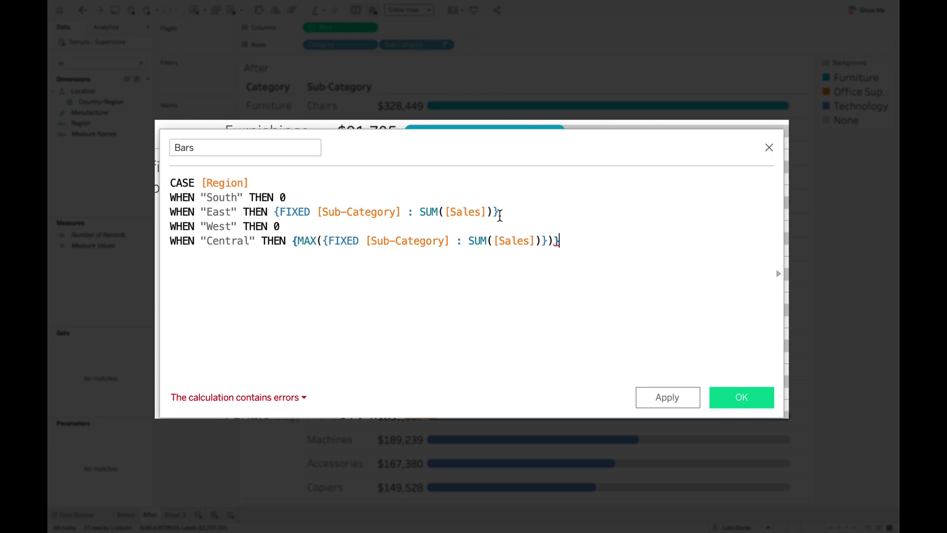
pyautogui.press('Return')
pyautogui.write('E')
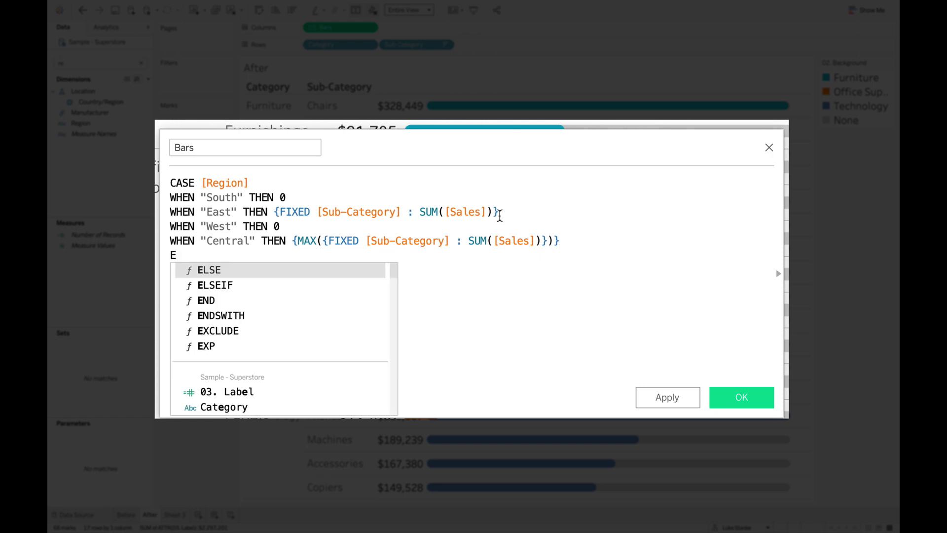
pyautogui.write('ND')
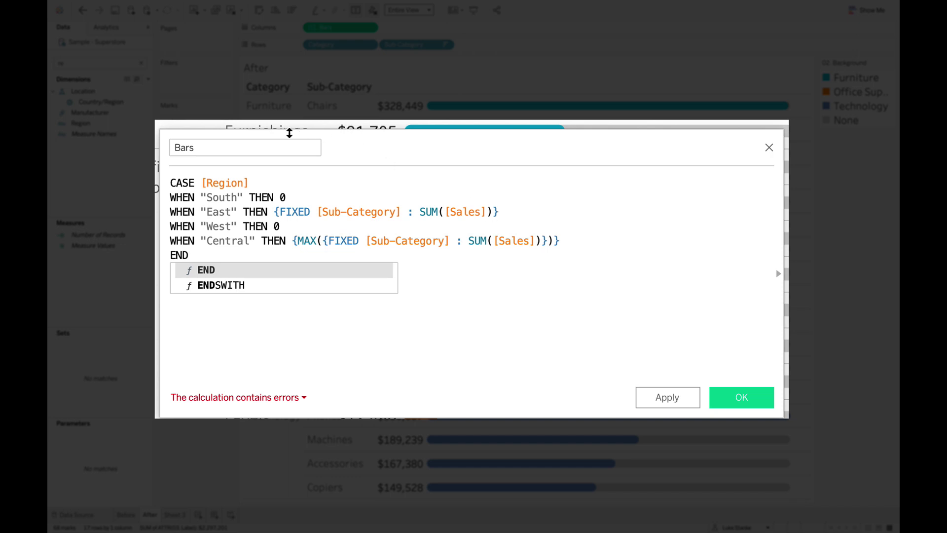
pyautogui.click(278, 146)
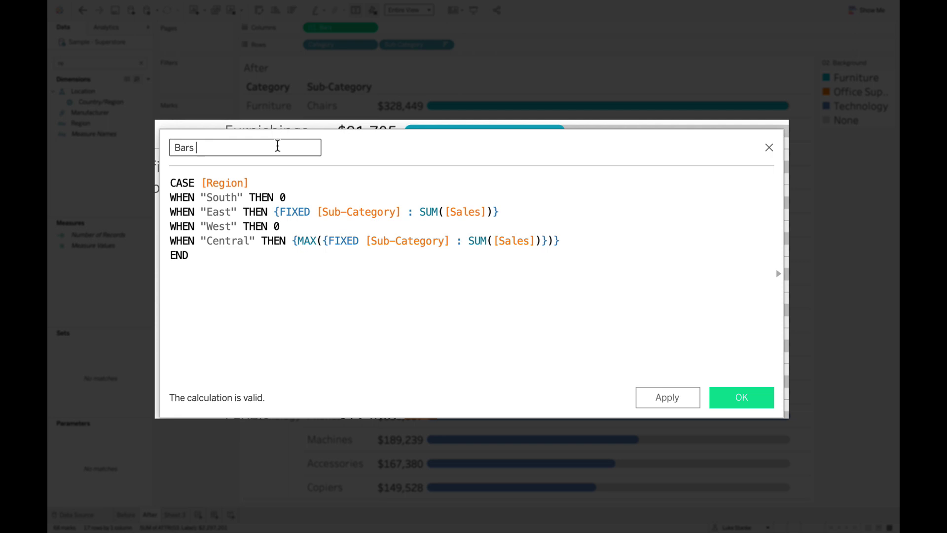
pyautogui.click(278, 147)
pyautogui.click(760, 400)
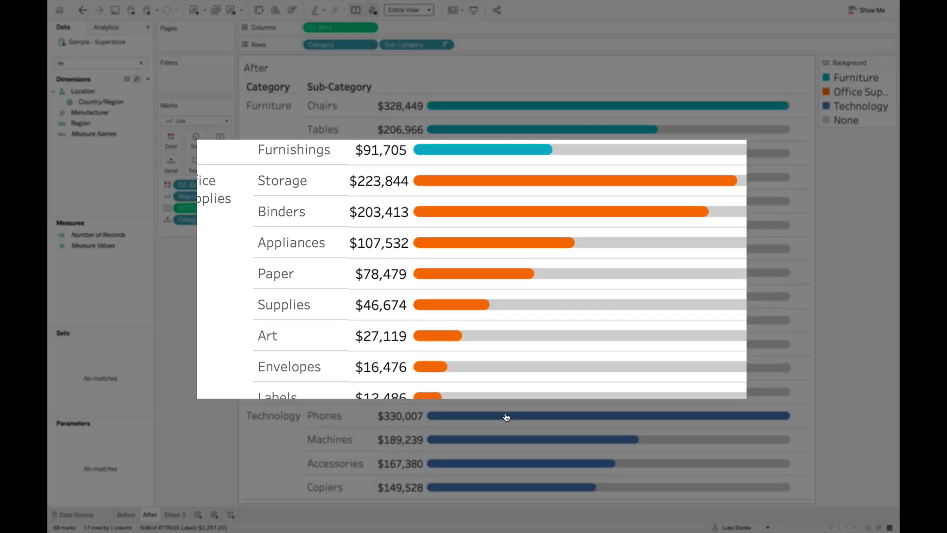
# Search fields for 'bars' and place the new Bars measure on Columns as SUM(Bars)
pyautogui.click(175, 515)
pyautogui.click(52, 112)
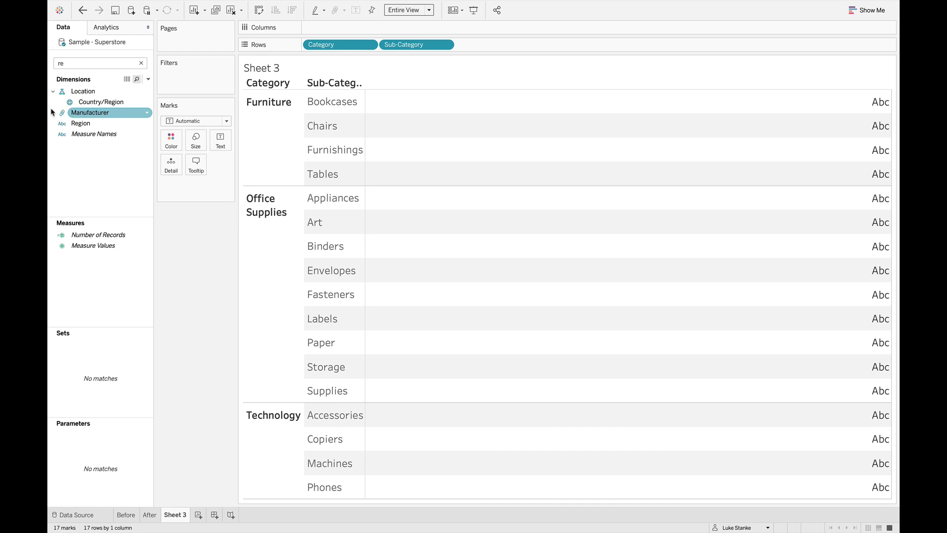
pyautogui.click(88, 63)
pyautogui.press('BackSpace')
pyautogui.press('BackSpace')
pyautogui.write('bars')
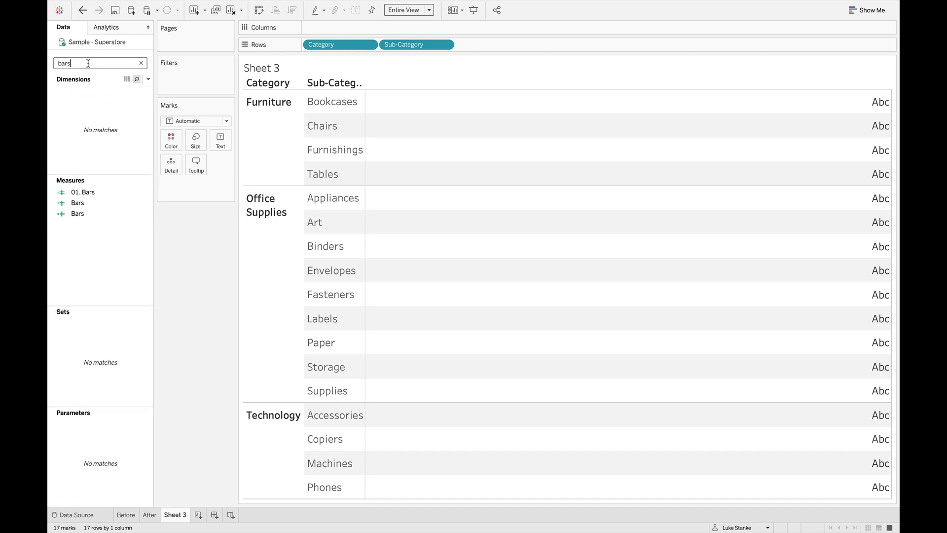
pyautogui.click(95, 205)
pyautogui.click(102, 195)
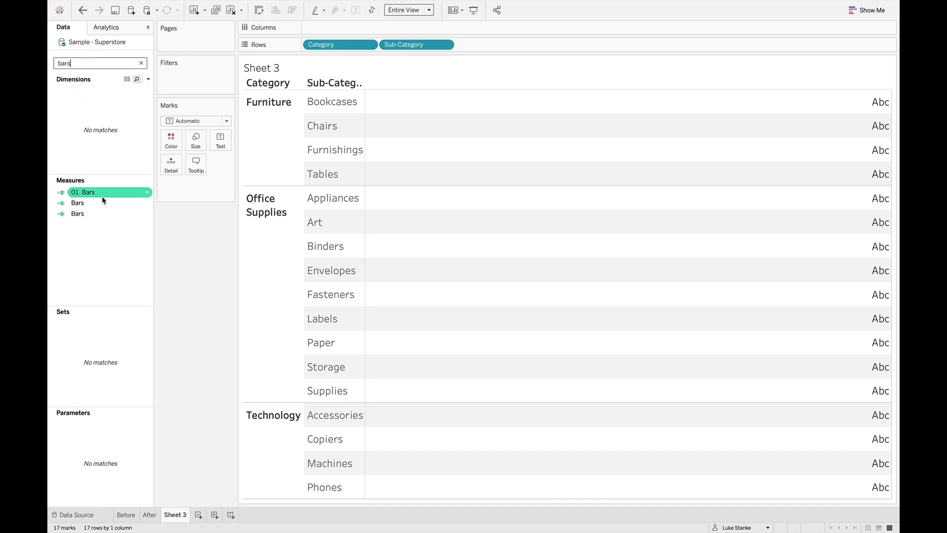
pyautogui.click(99, 214)
pyautogui.moveTo(99, 214); pyautogui.dragTo(377, 35)
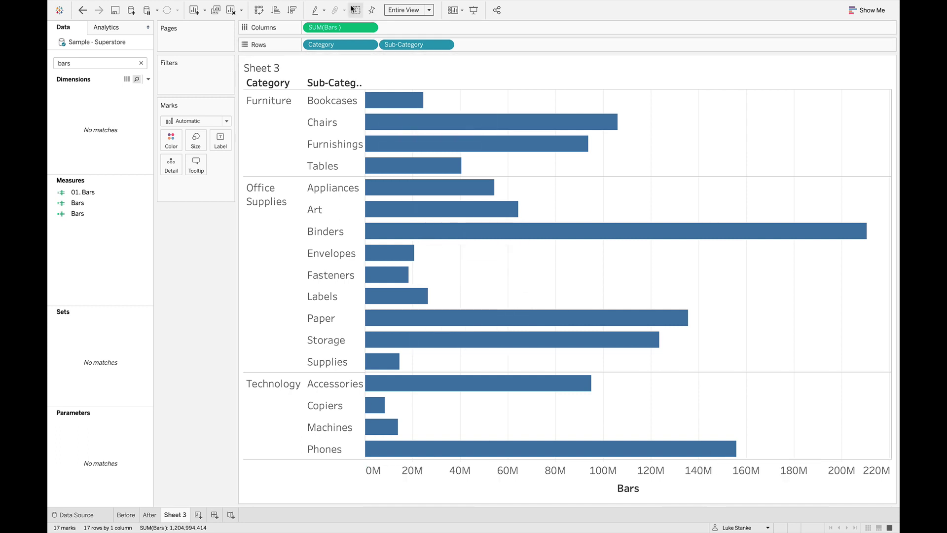
# Make Bars a dimension, draw Line marks at maximum size, then search fields for 'reg'
pyautogui.click(370, 28)
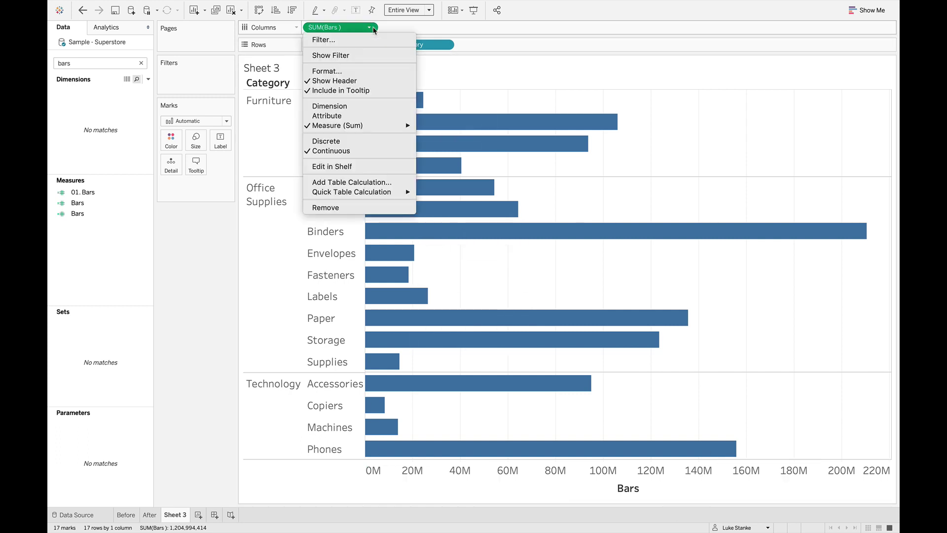
pyautogui.click(356, 105)
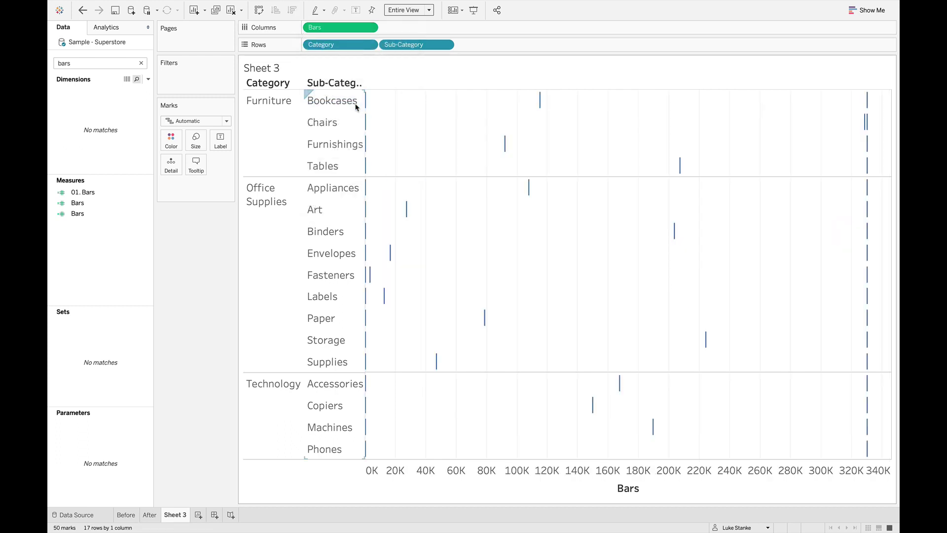
pyautogui.click(207, 121)
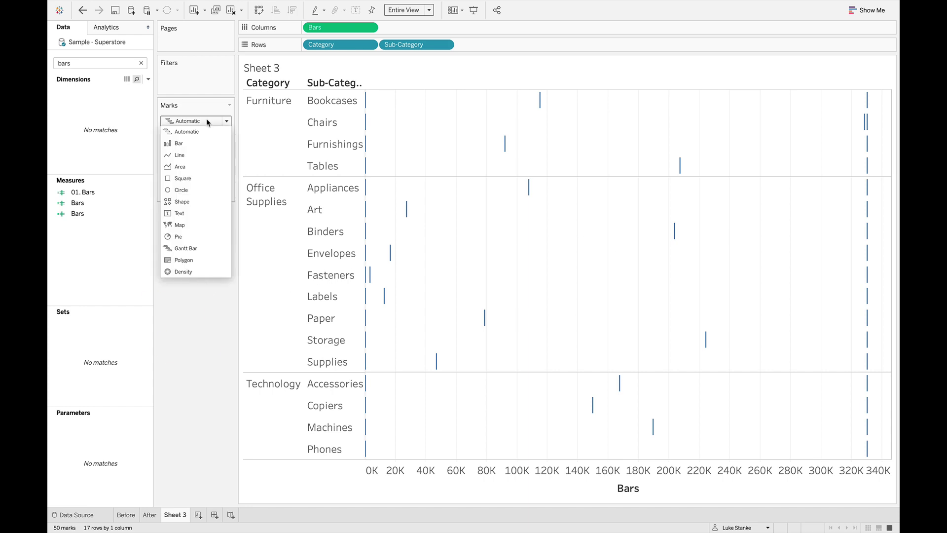
pyautogui.click(194, 154)
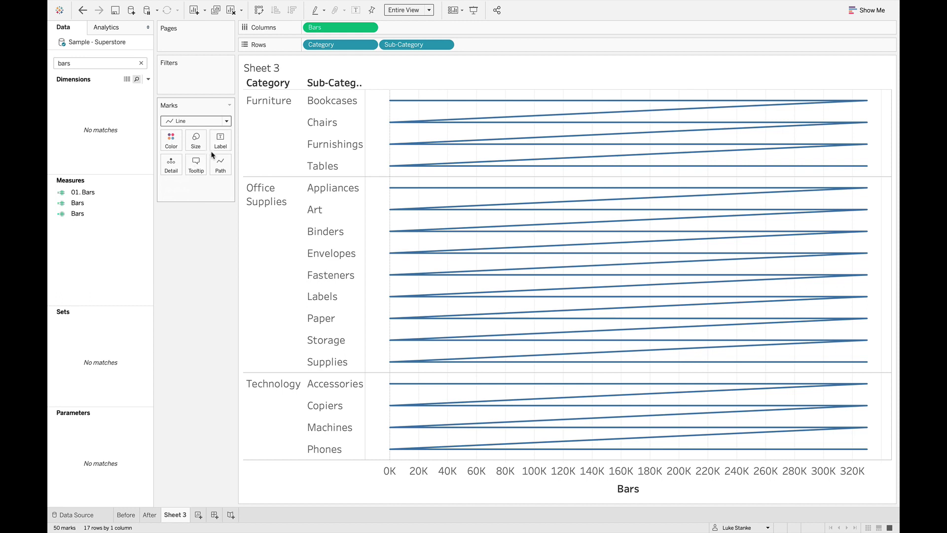
pyautogui.click(221, 166)
pyautogui.click(195, 141)
pyautogui.moveTo(214, 165); pyautogui.dragTo(301, 171)
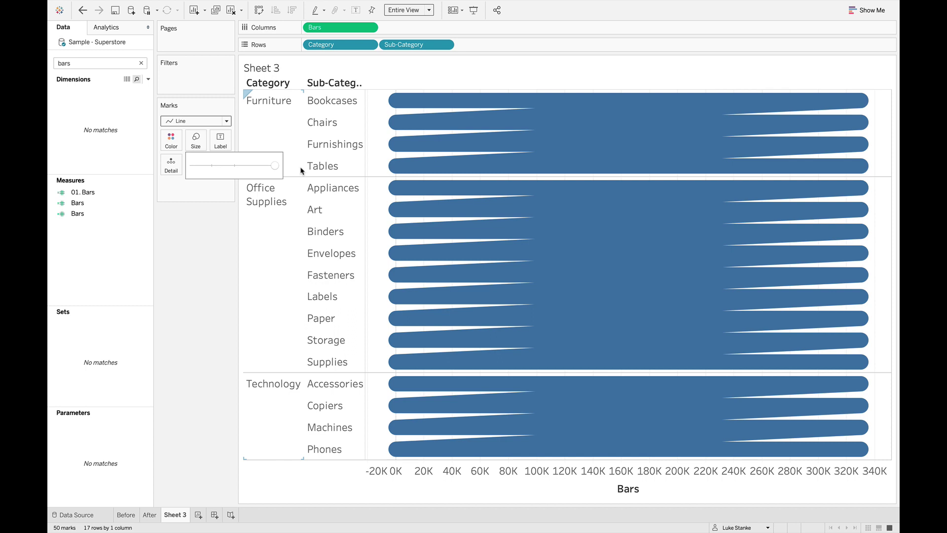
pyautogui.doubleClick(80, 64)
pyautogui.write('re')
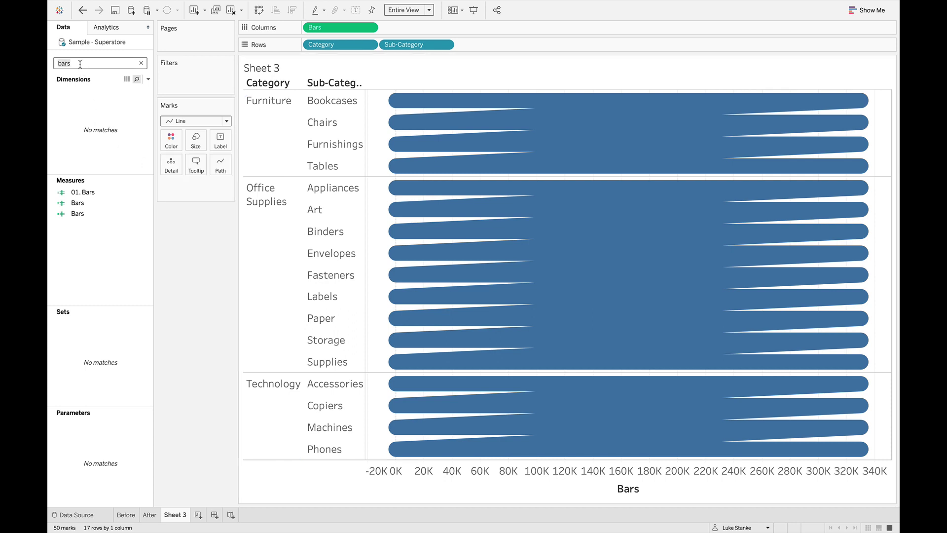
pyautogui.write('g')
pyautogui.moveTo(79, 112); pyautogui.dragTo(212, 172)
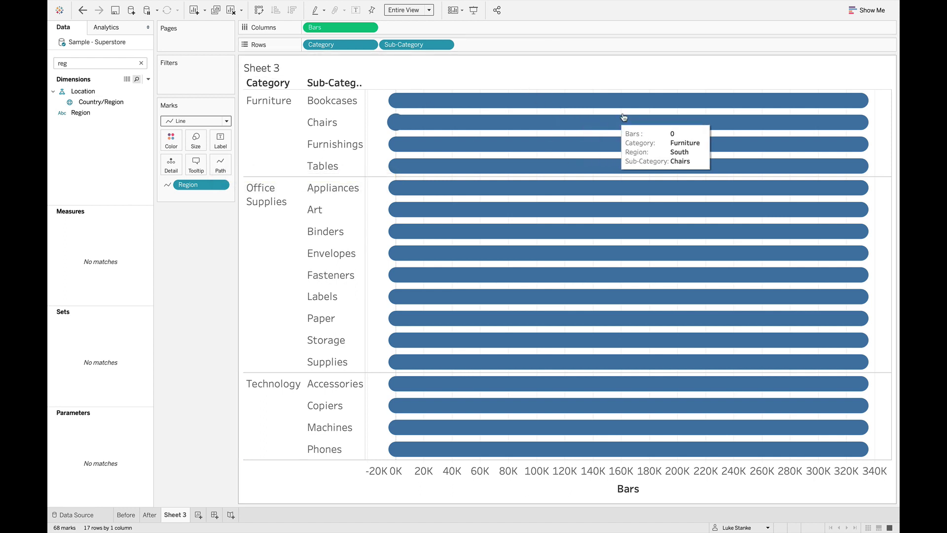
pyautogui.moveTo(733, 104)
pyautogui.moveTo(611, 108)
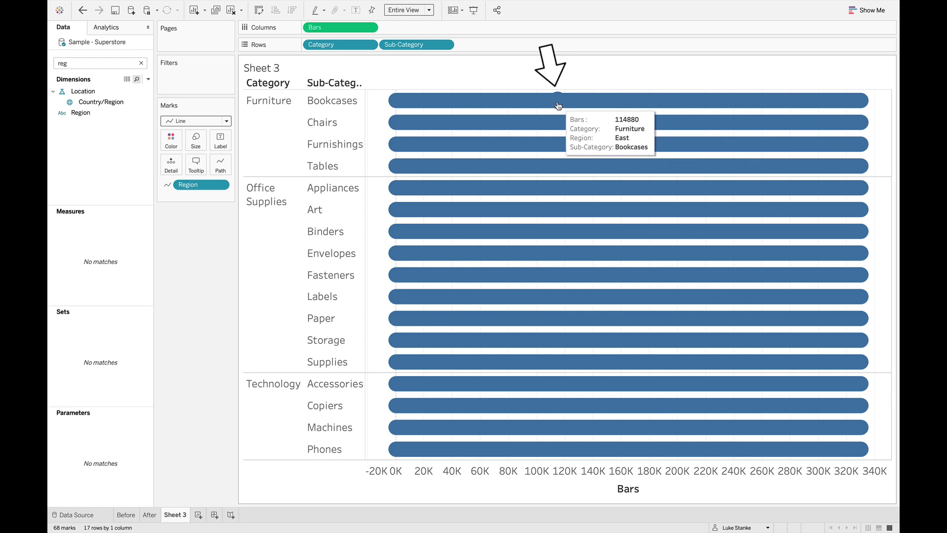
pyautogui.moveTo(701, 127)
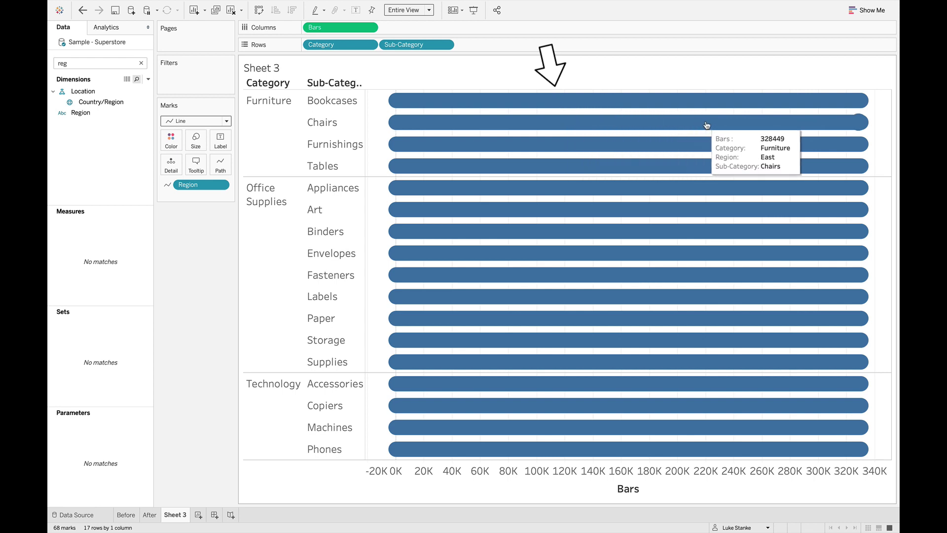
pyautogui.moveTo(737, 154)
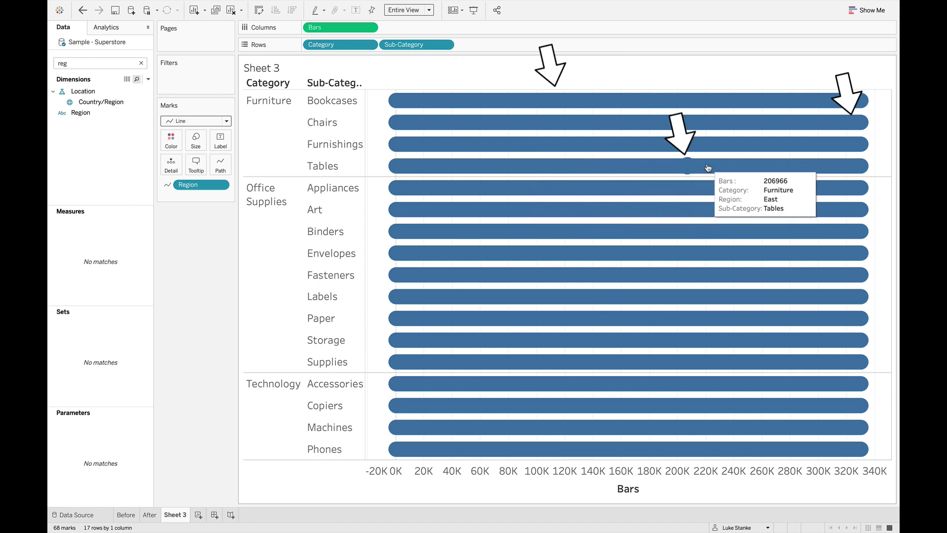
pyautogui.moveTo(702, 172)
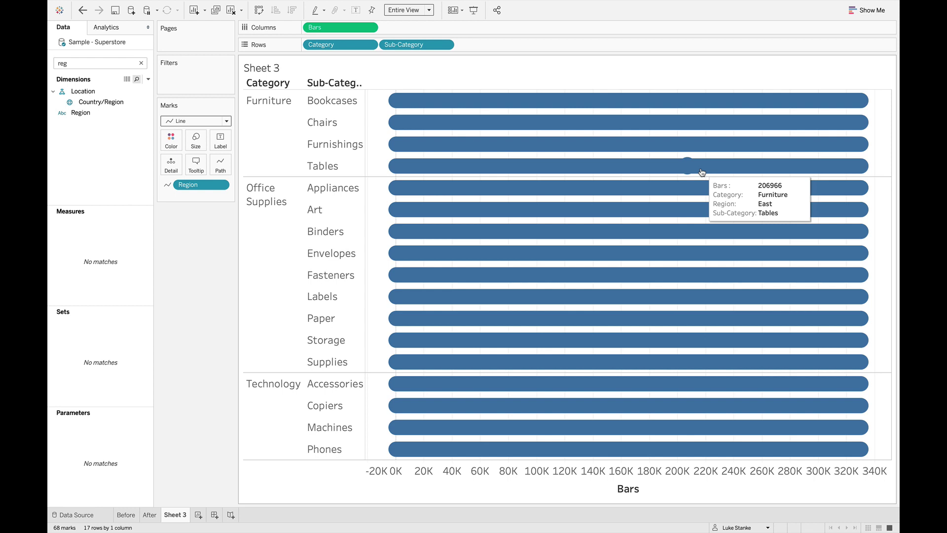
# Start a new calculated field with IF [Region] = "South" OR [Region] = "East"
pyautogui.click(148, 79)
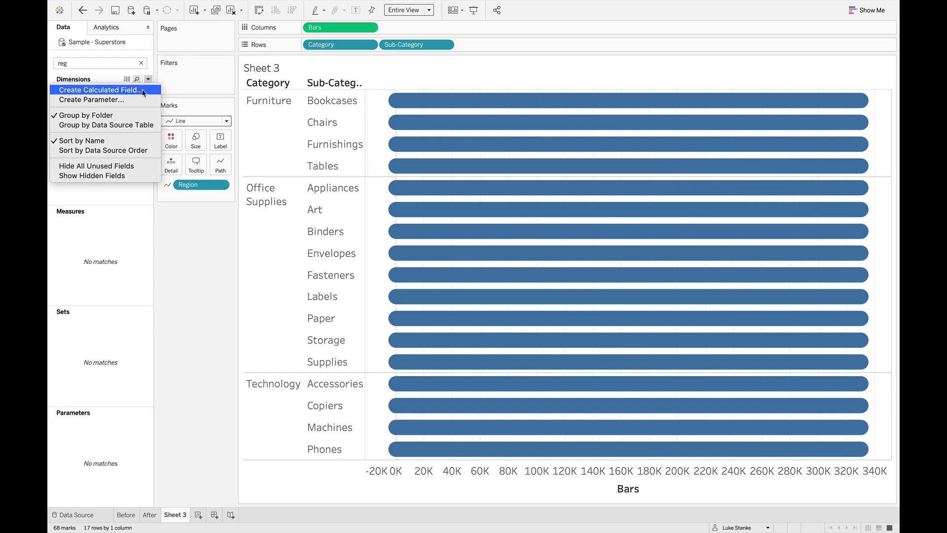
pyautogui.click(141, 91)
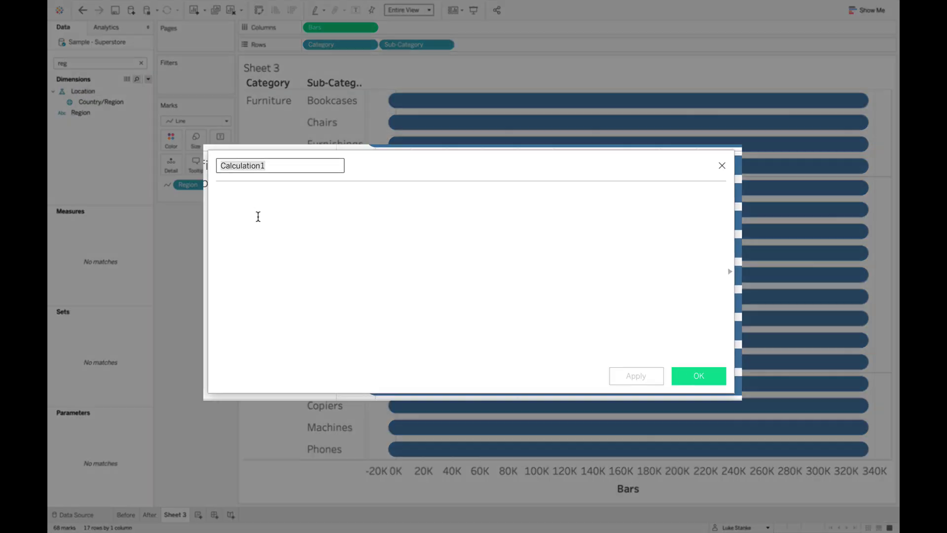
pyautogui.write('IF')
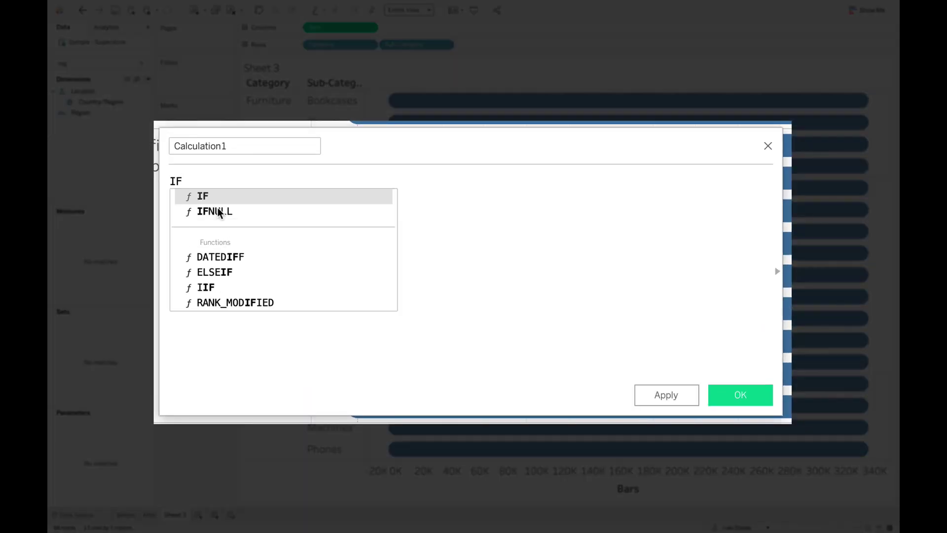
pyautogui.write(' Reg')
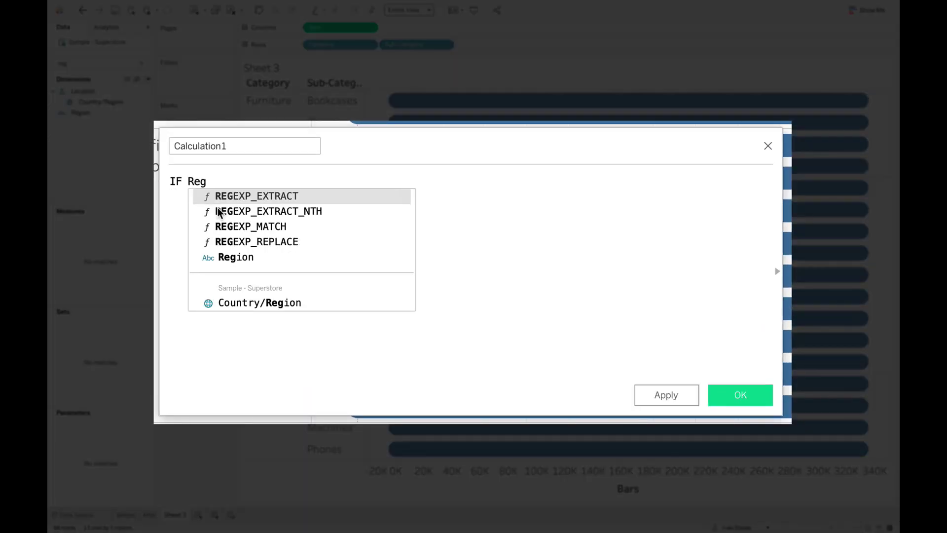
pyautogui.press('Down')
pyautogui.press('Down')
pyautogui.press('Down')
pyautogui.press('Down')
pyautogui.press('Return')
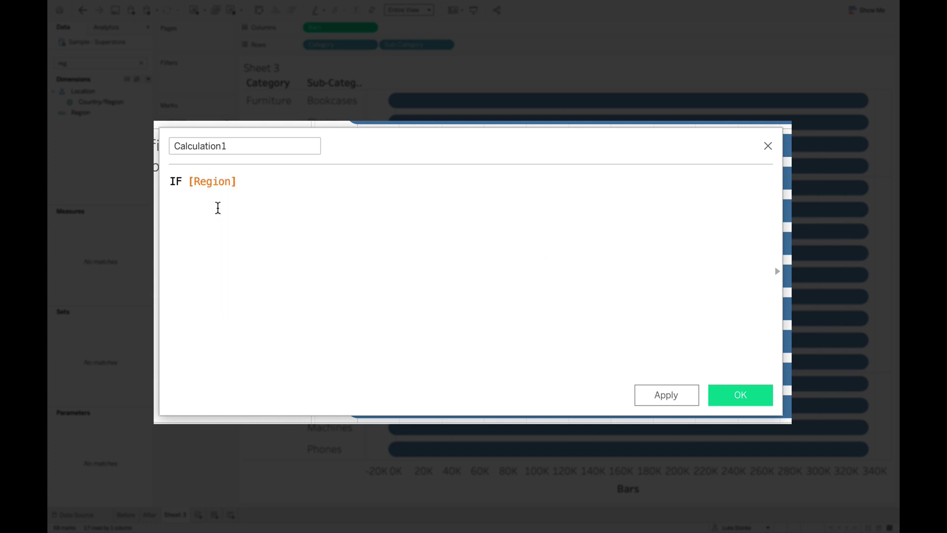
pyautogui.write('= \'South"\'')
pyautogui.press('Return')
pyautogui.write('OR Reg')
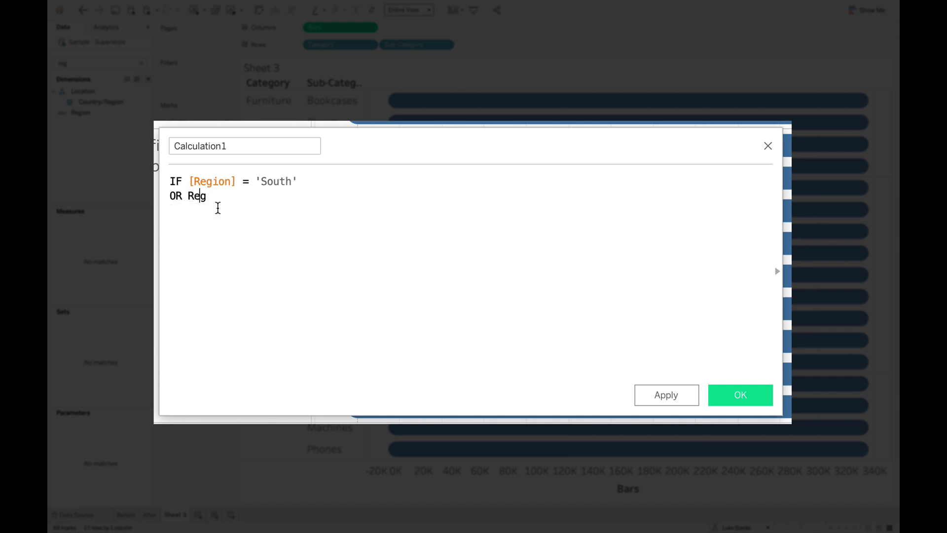
pyautogui.write('i')
pyautogui.click(220, 212)
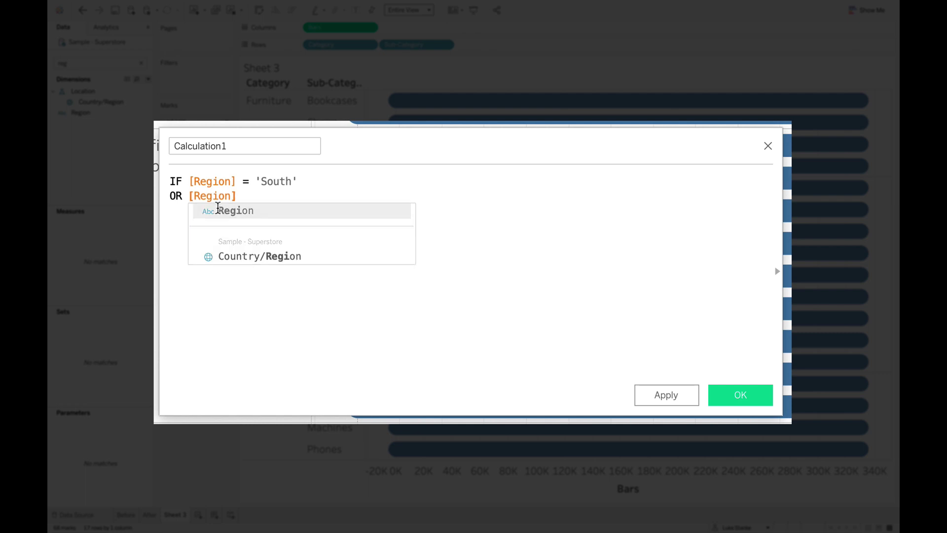
pyautogui.write('= "East"')
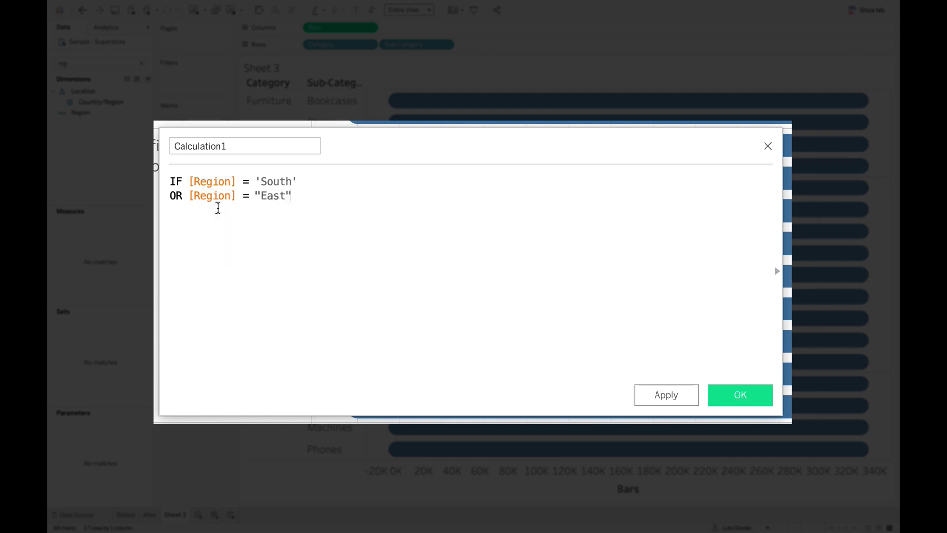
pyautogui.press('Return')
# Complete it with THEN [Category] ELSE "Background" END, name it color, and save
pyautogui.write('THEN [Catego')
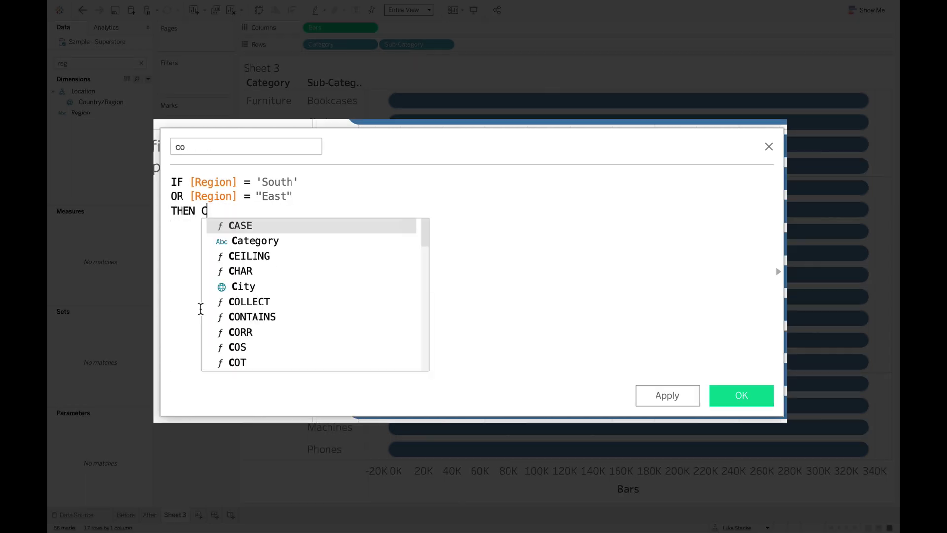
pyautogui.press('Down')
pyautogui.press('Return')
pyautogui.press('Return')
pyautogui.write('ELS')
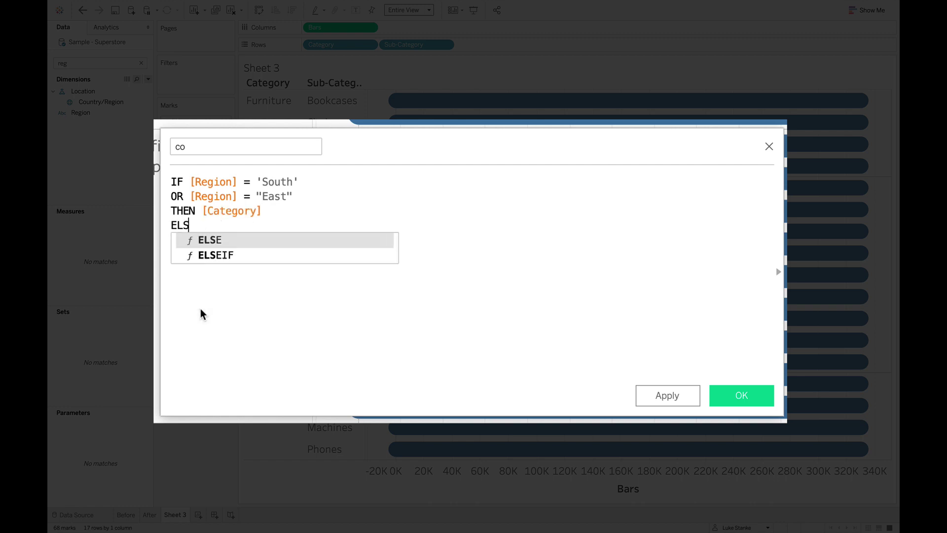
pyautogui.write('E "B')
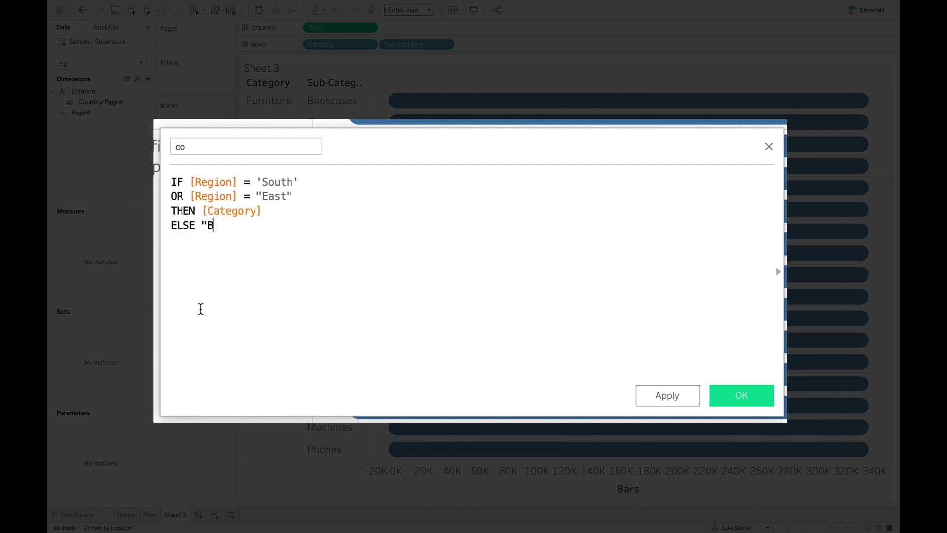
pyautogui.write('ackground"')
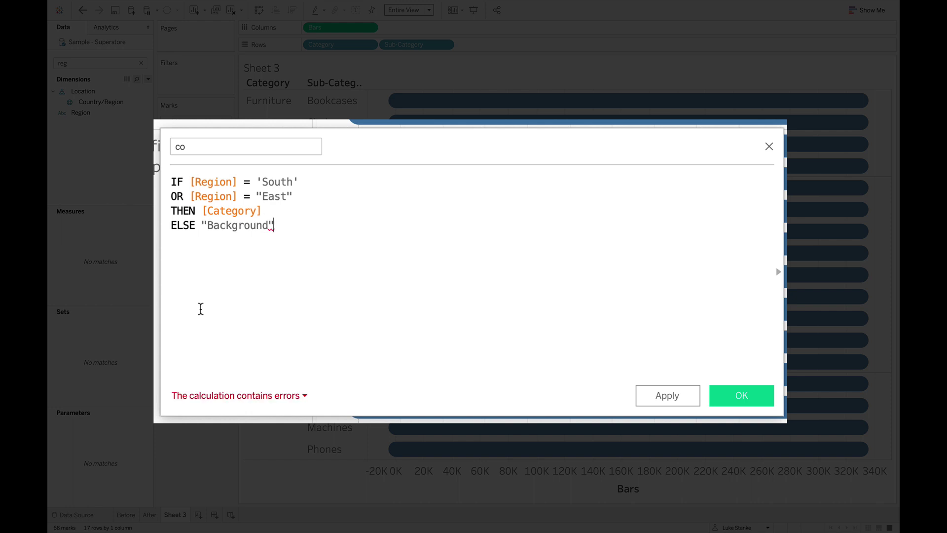
pyautogui.press('Return')
pyautogui.write('END')
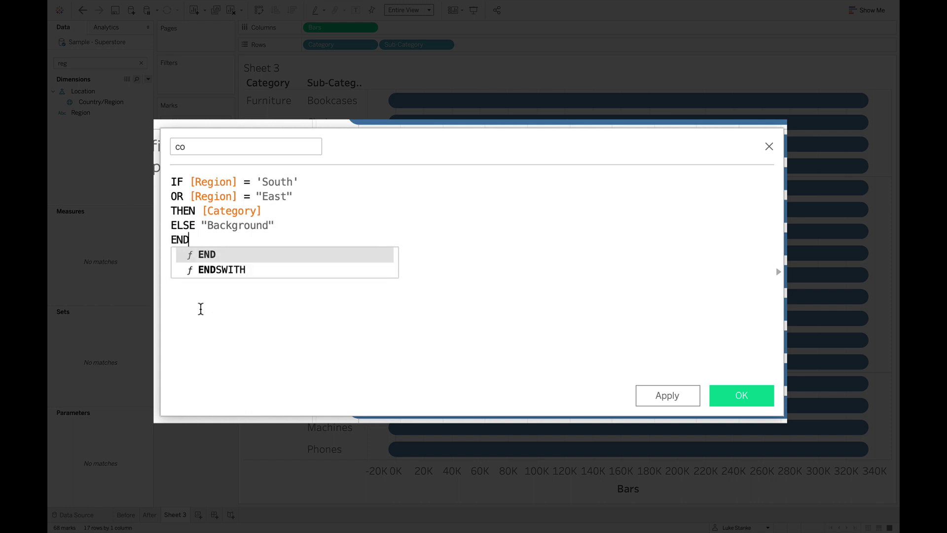
pyautogui.click(216, 147)
pyautogui.write('co')
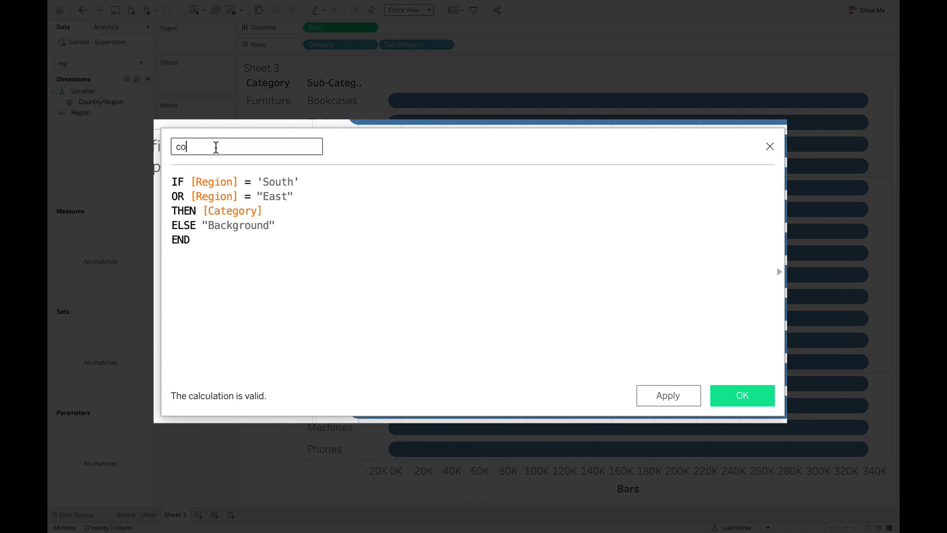
pyautogui.write('l;o')
pyautogui.press('BackSpace')
pyautogui.press('BackSpace')
pyautogui.write('or')
pyautogui.click(366, 299)
pyautogui.click(748, 400)
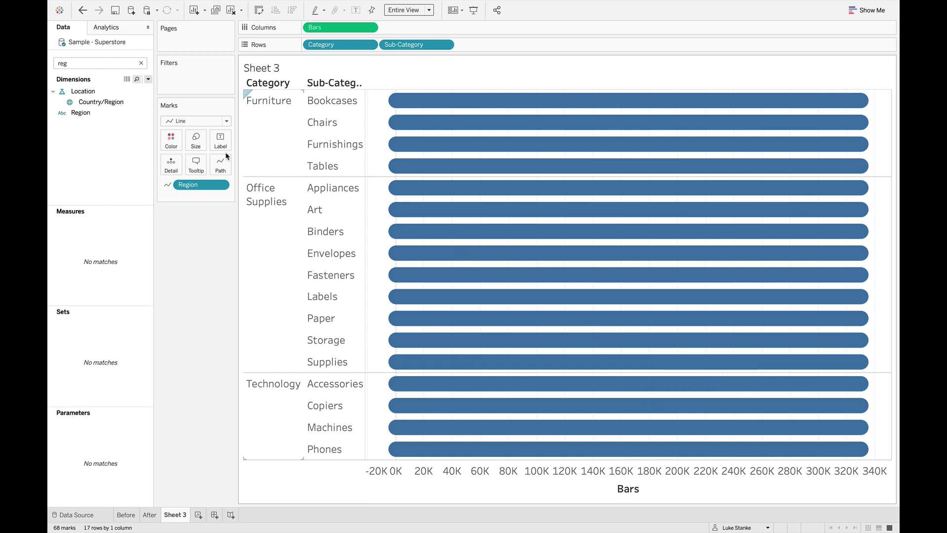
# Color the marks by the color field and move Background to the bottom of the legend
pyautogui.click(75, 64)
pyautogui.write('co')
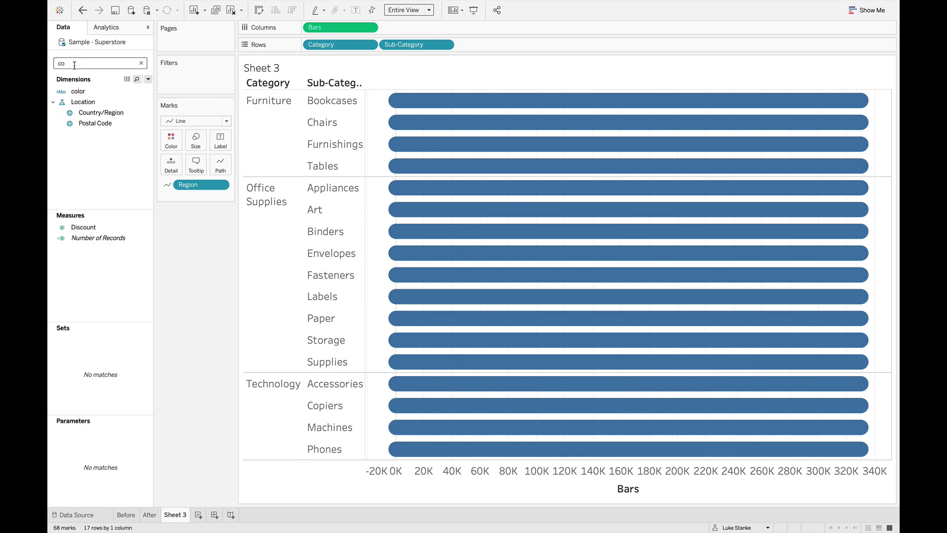
pyautogui.moveTo(81, 88); pyautogui.dragTo(168, 138)
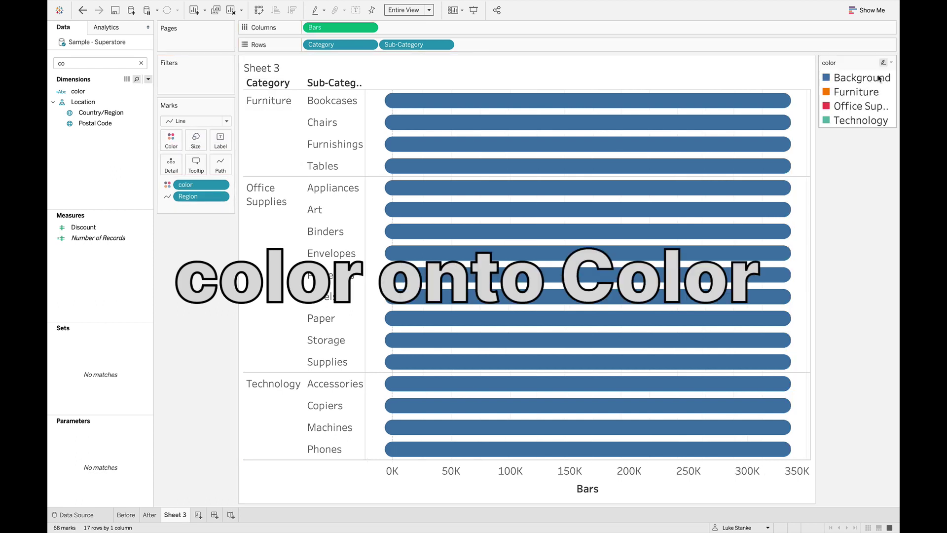
pyautogui.click(879, 77)
pyautogui.click(880, 77)
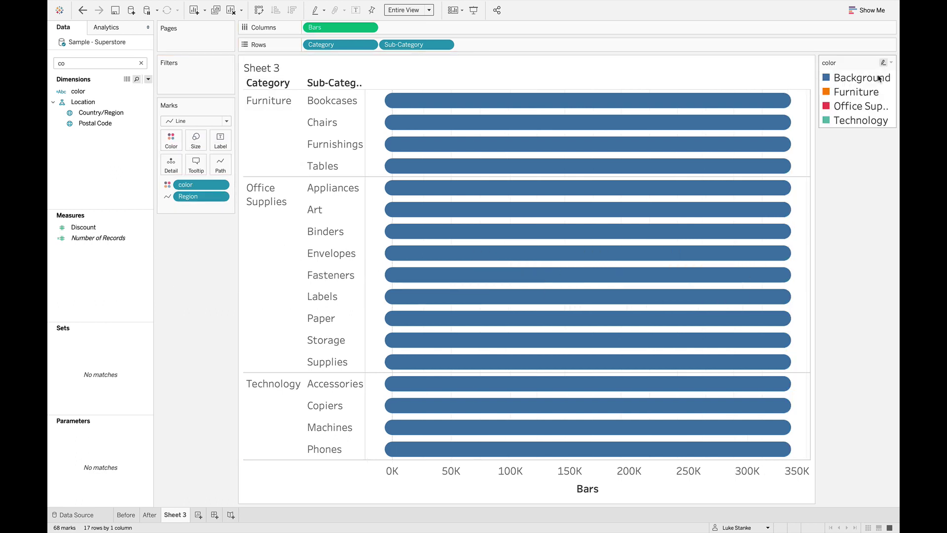
pyautogui.moveTo(879, 77); pyautogui.dragTo(872, 122)
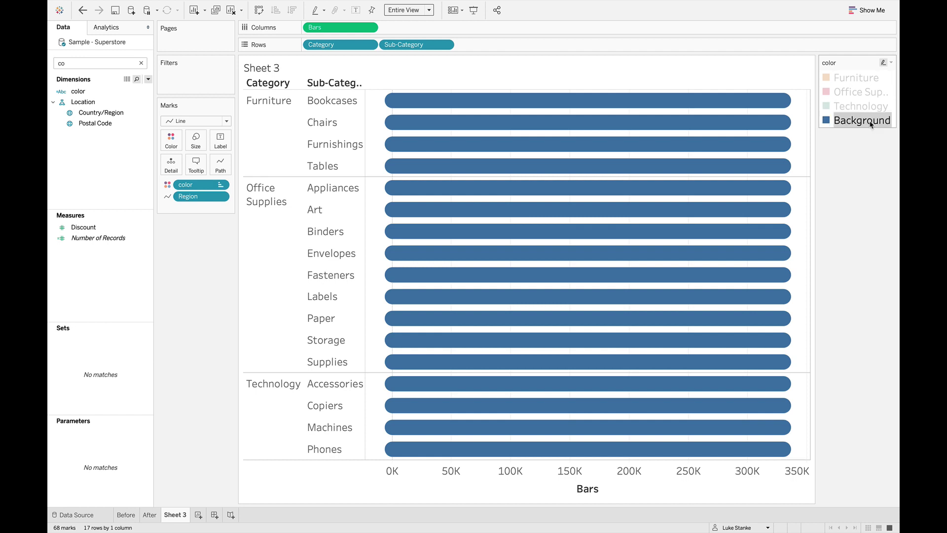
pyautogui.click(864, 185)
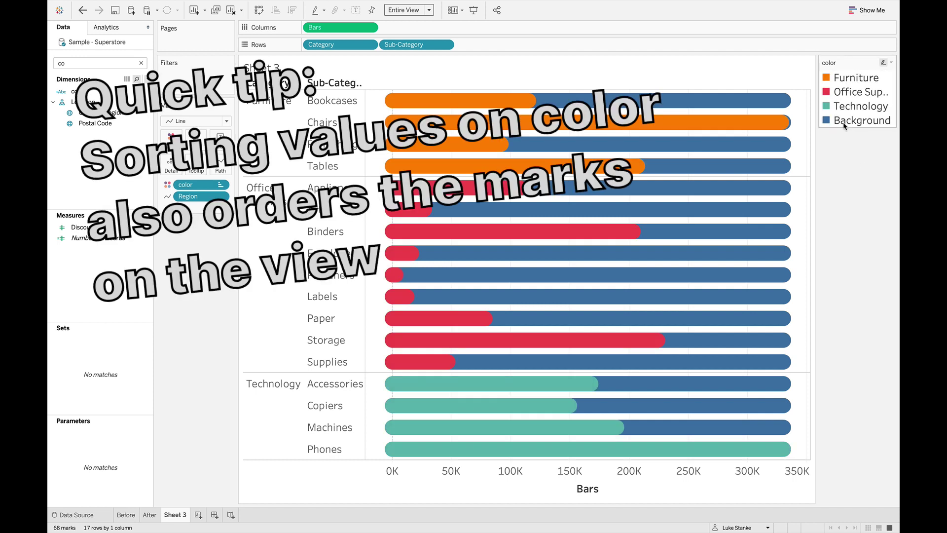
# Change the Background color to a taupe swatch in Edit Colors
pyautogui.doubleClick(862, 120)
pyautogui.click(514, 301)
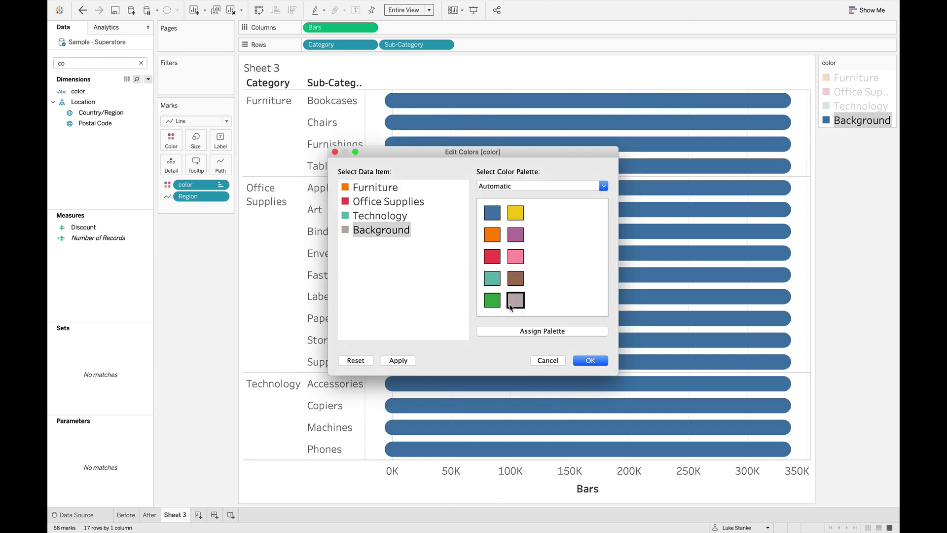
pyautogui.click(597, 361)
pyautogui.click(836, 344)
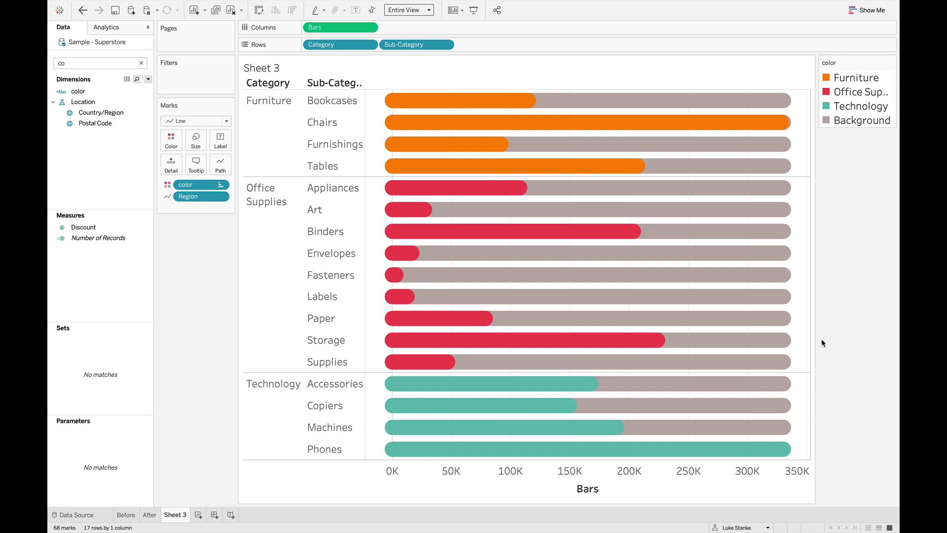
# Sort Sub-Category by the Sales field in descending order, so Chairs, Storage and Phones lead
pyautogui.click(445, 46)
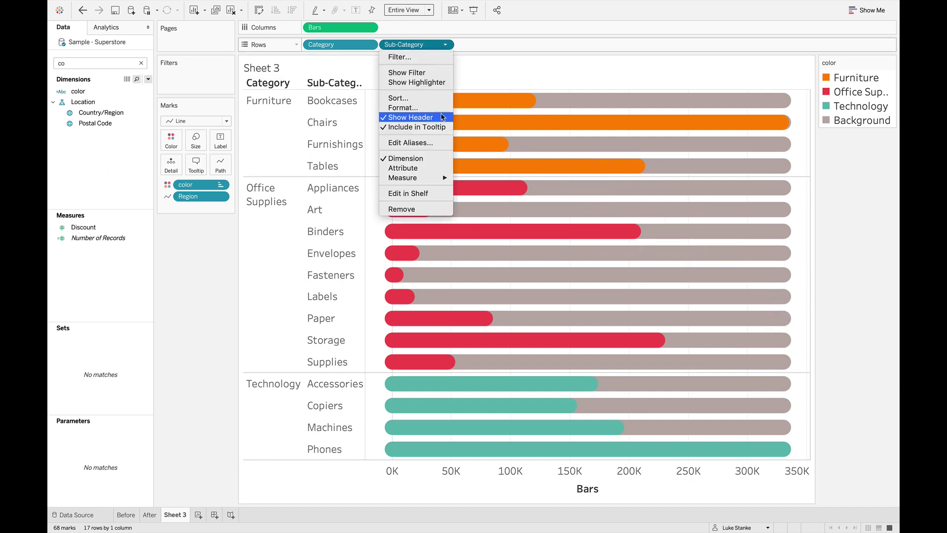
pyautogui.click(441, 100)
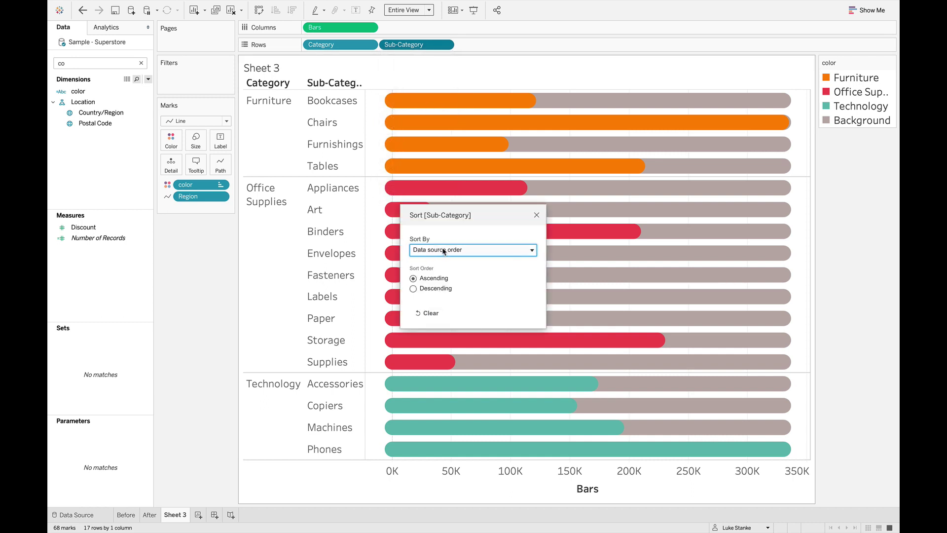
pyautogui.click(443, 250)
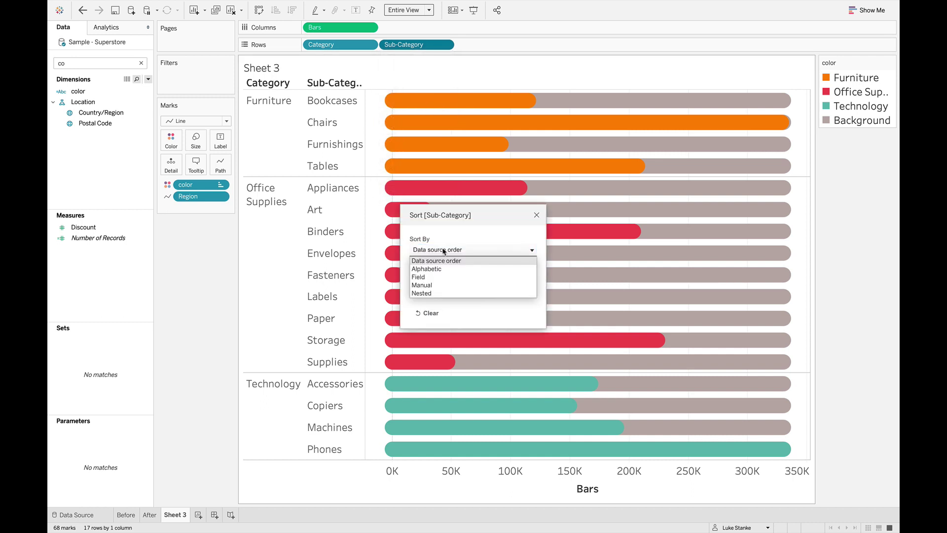
pyautogui.click(422, 277)
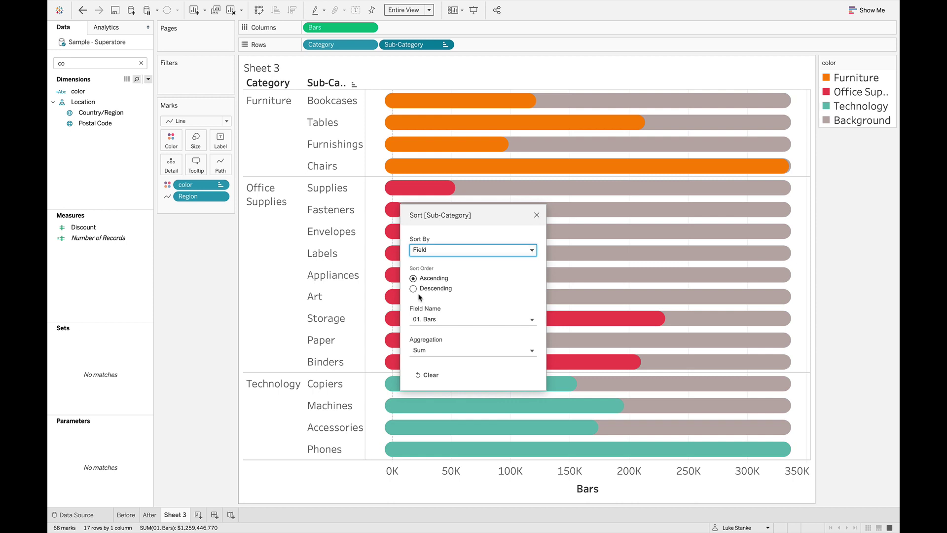
pyautogui.click(418, 321)
pyautogui.scroll(-5, 436, 409)
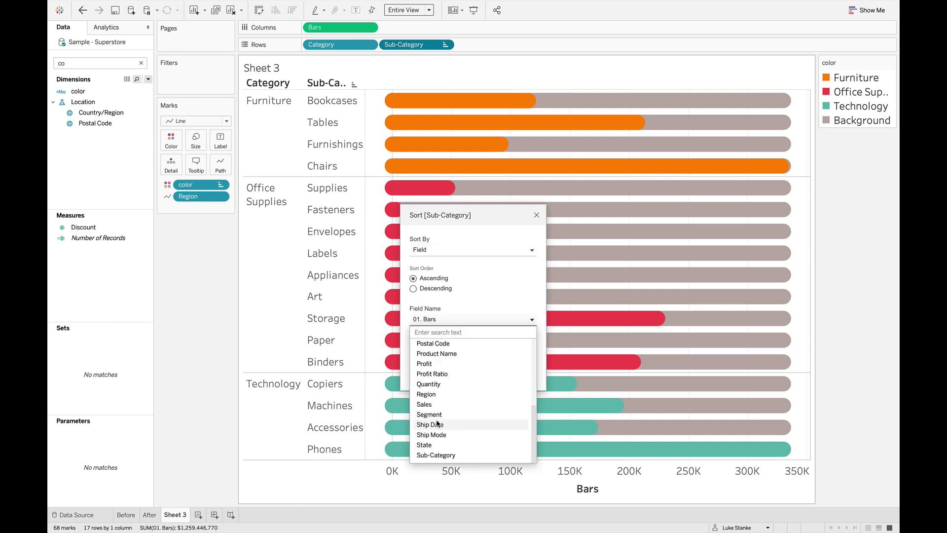
pyautogui.click(453, 404)
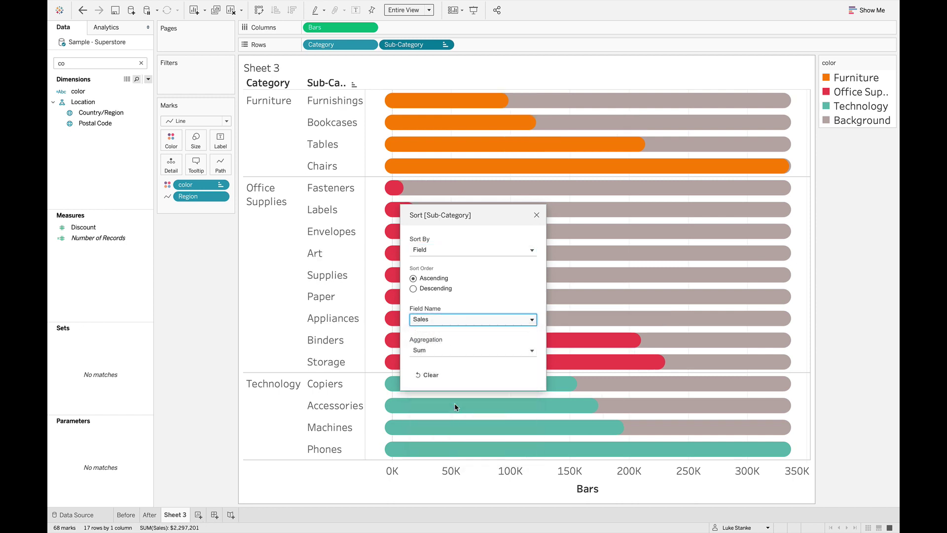
pyautogui.click(414, 289)
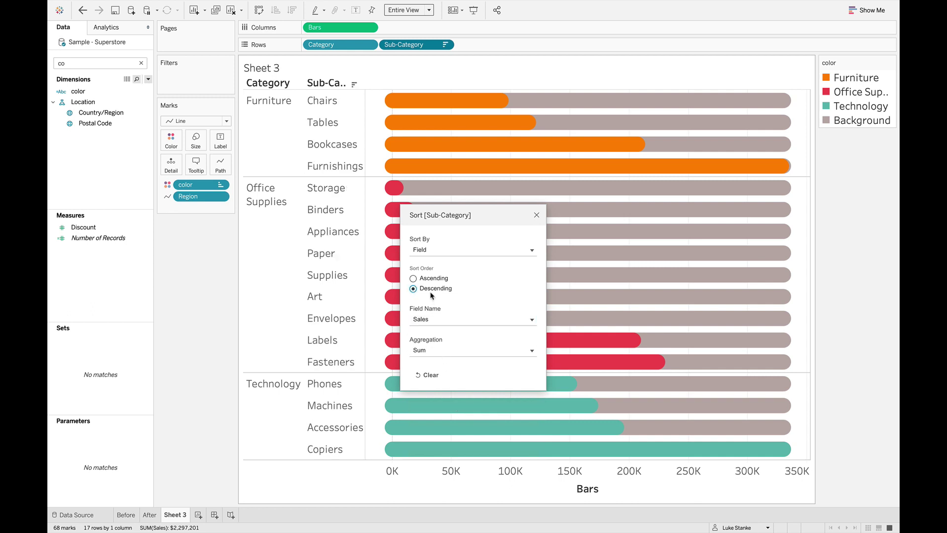
pyautogui.click(536, 215)
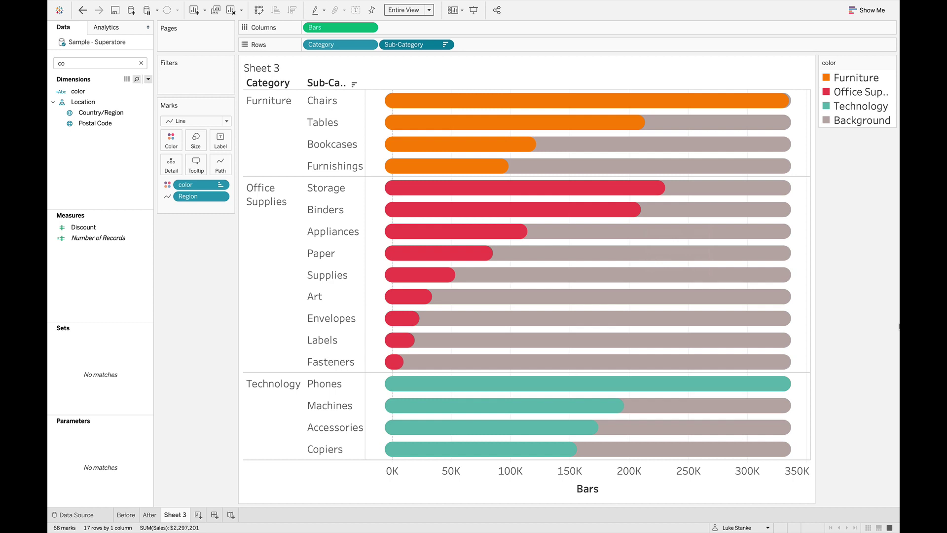
# Filter the Data pane with 'bar' and duplicate the Bars measure into Bars (copy)
pyautogui.doubleClick(98, 61)
pyautogui.write('bar')
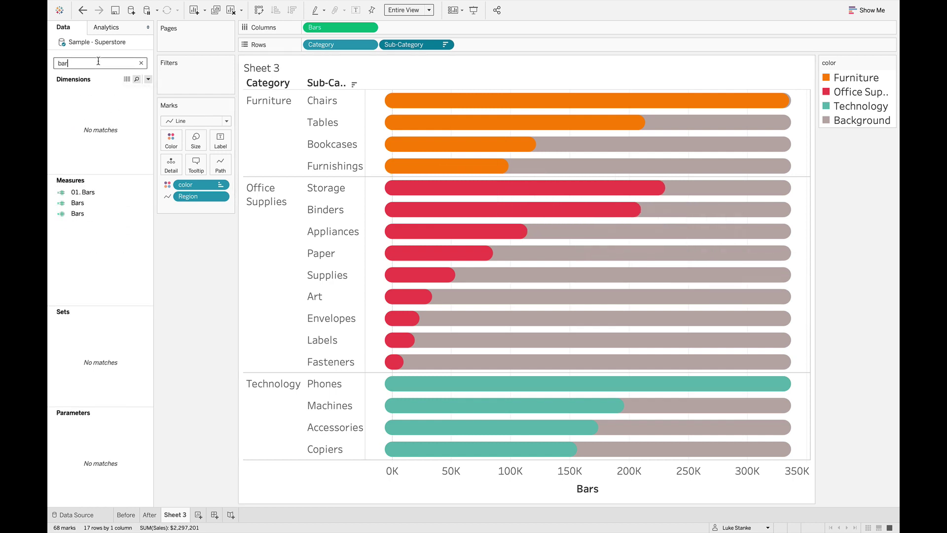
pyautogui.rightClick(99, 221)
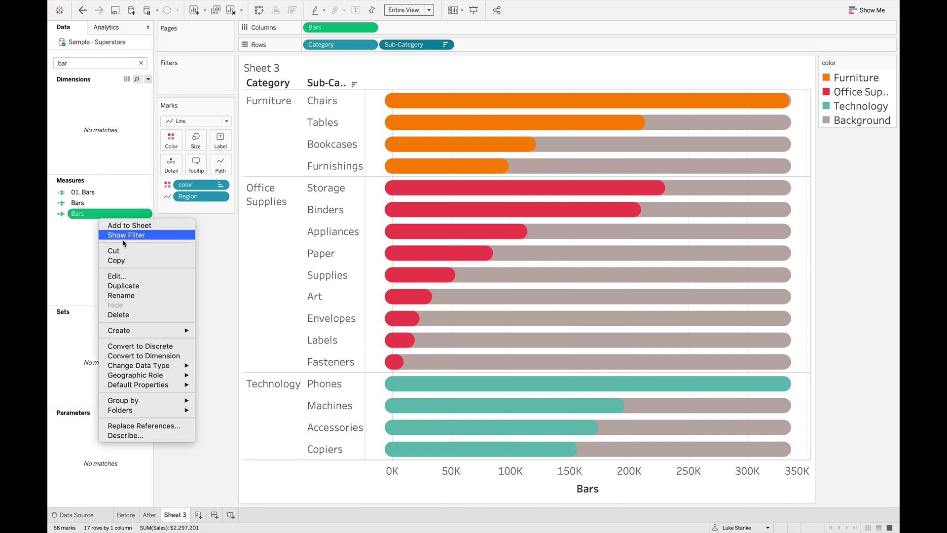
pyautogui.click(141, 287)
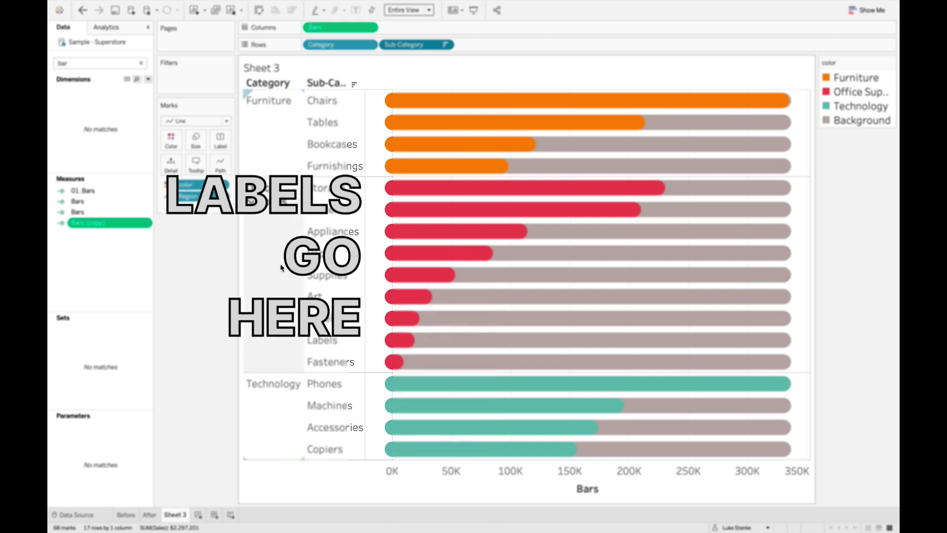
pyautogui.rightClick(103, 226)
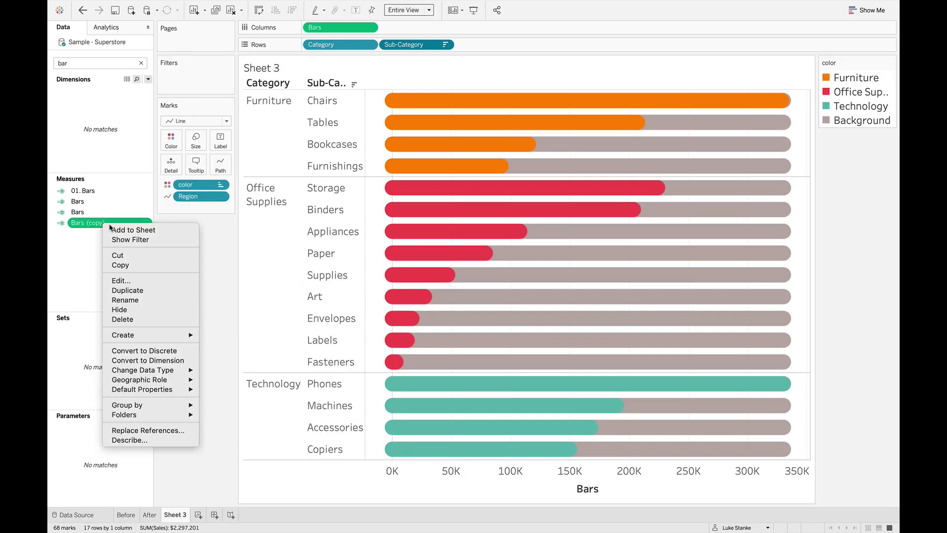
# In the Bars (copy) formula, delete the West and Central branches
pyautogui.click(158, 285)
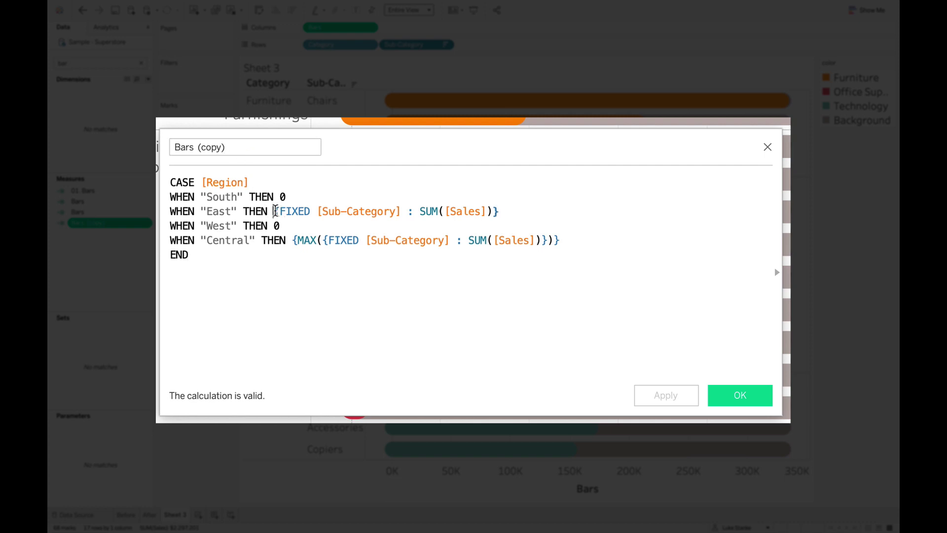
pyautogui.moveTo(275, 211); pyautogui.dragTo(496, 217)
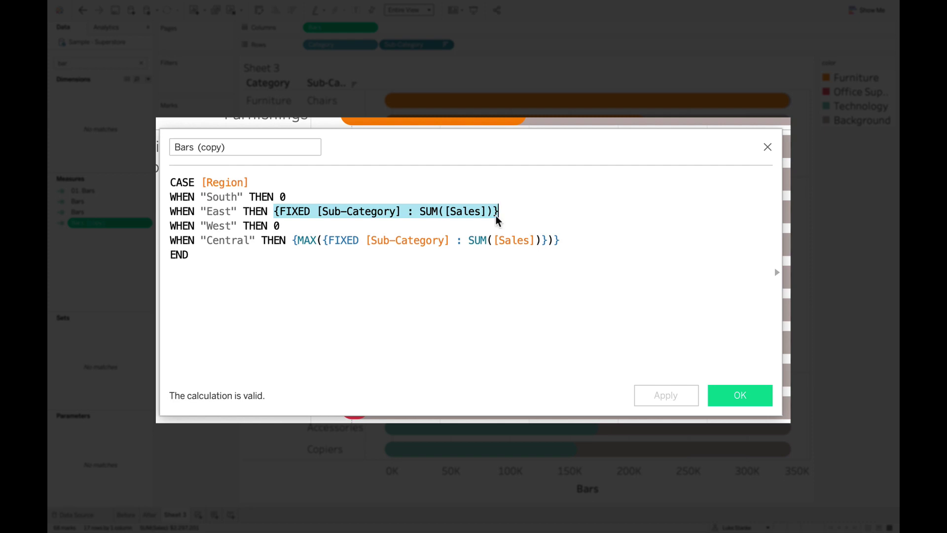
pyautogui.press('Home')
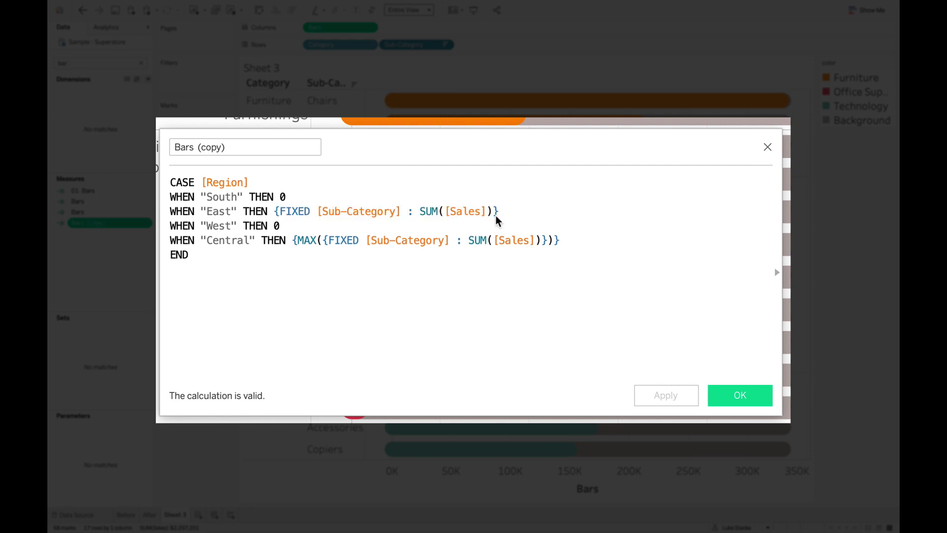
pyautogui.hotkey('shift', 'Down')
pyautogui.hotkey('shift', 'Down')
pyautogui.press('Delete')
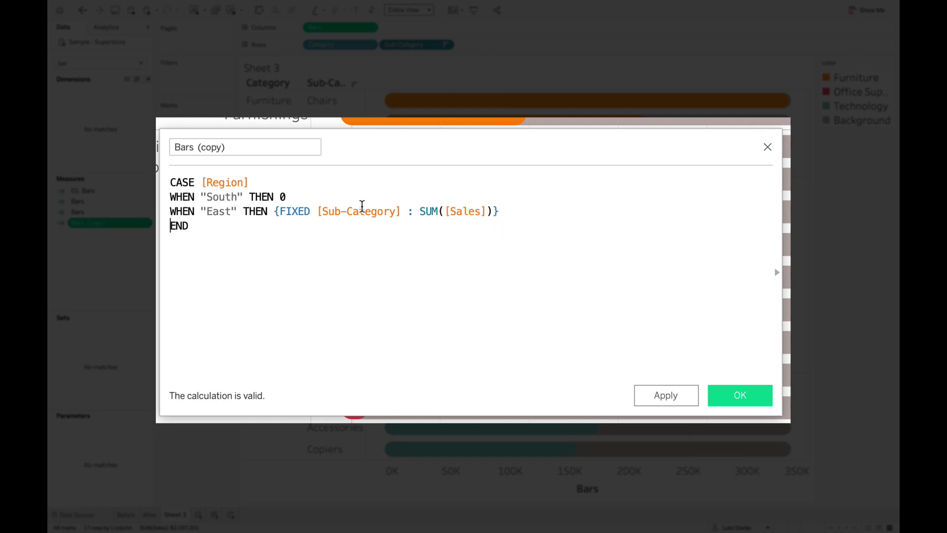
# Change the East branch to South, remove the empty WHEN line, and rename the calculation Labels
pyautogui.doubleClick(227, 195)
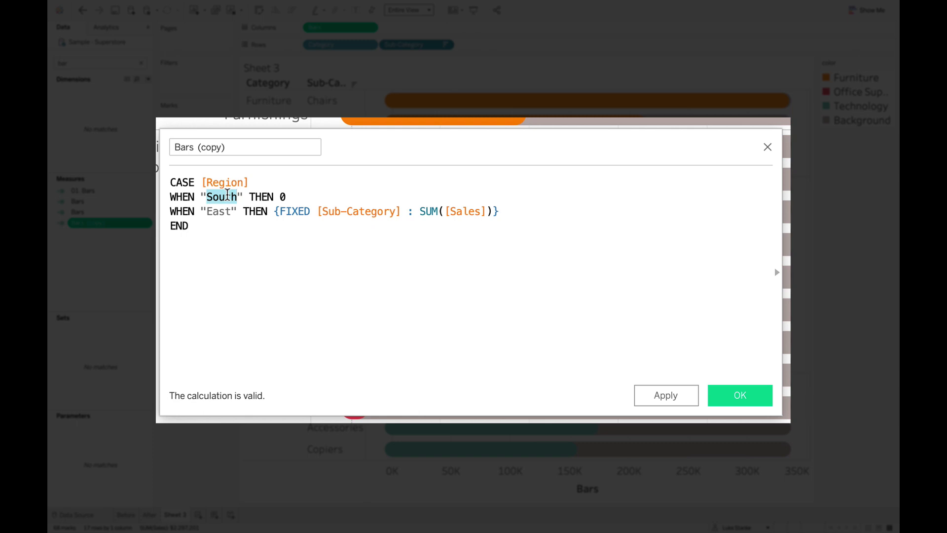
pyautogui.hotkey('ctrl', 'x')
pyautogui.doubleClick(225, 212)
pyautogui.hotkey('ctrl', 'v')
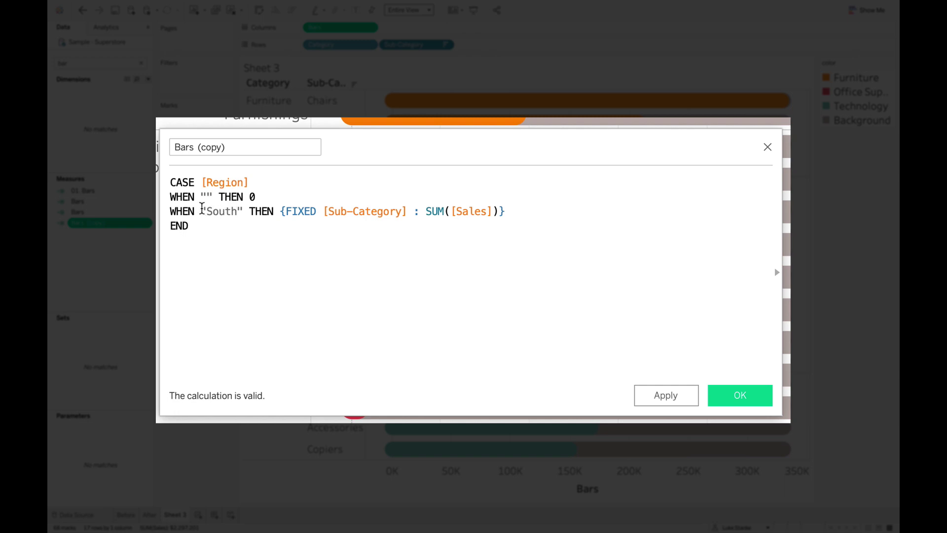
pyautogui.click(200, 208)
pyautogui.tripleClick(184, 198)
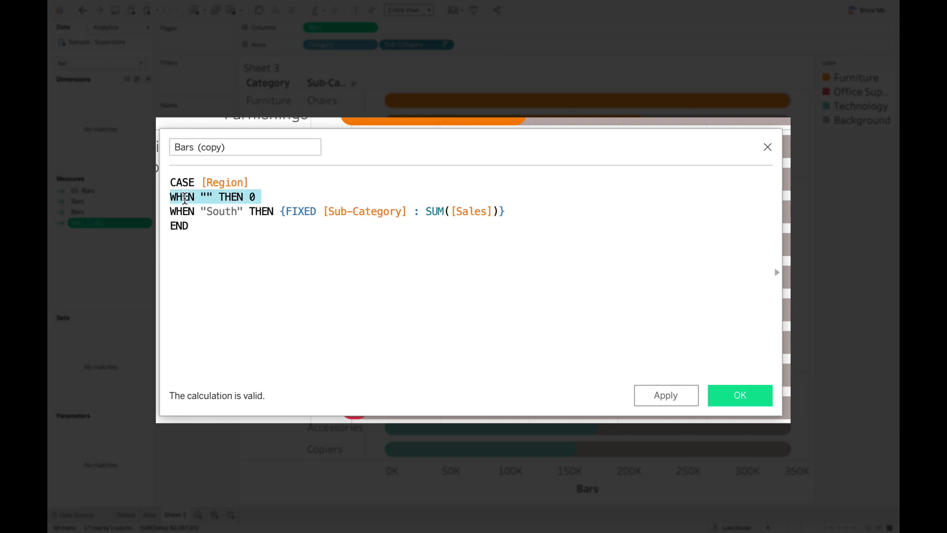
pyautogui.press('BackSpace')
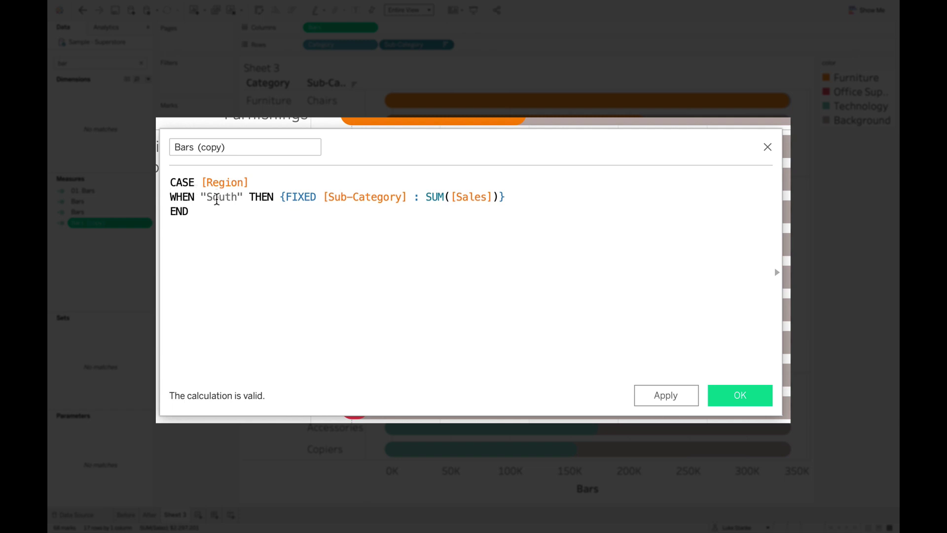
pyautogui.tripleClick(208, 147)
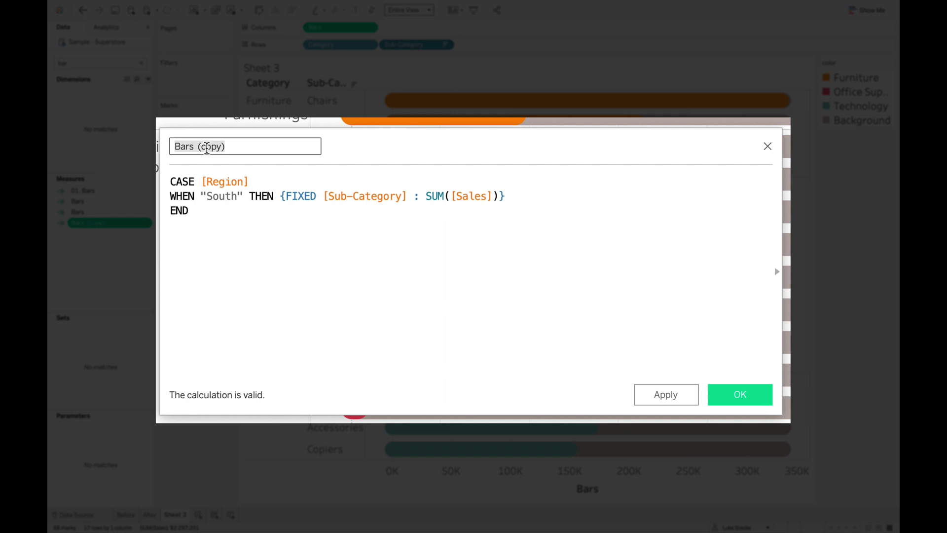
pyautogui.write('Labels')
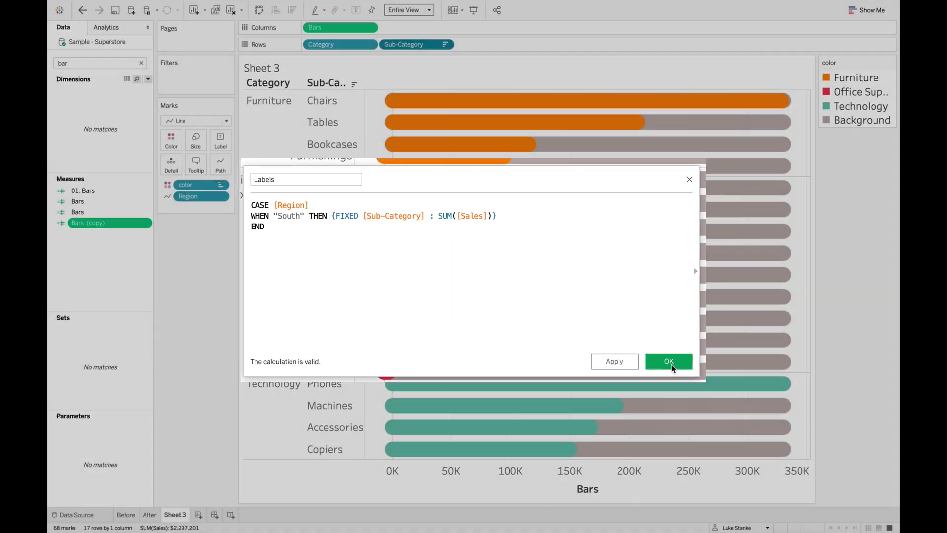
# Save the Labels calculation, put it on Label, and allow labels to overlap other marks
pyautogui.click(671, 364)
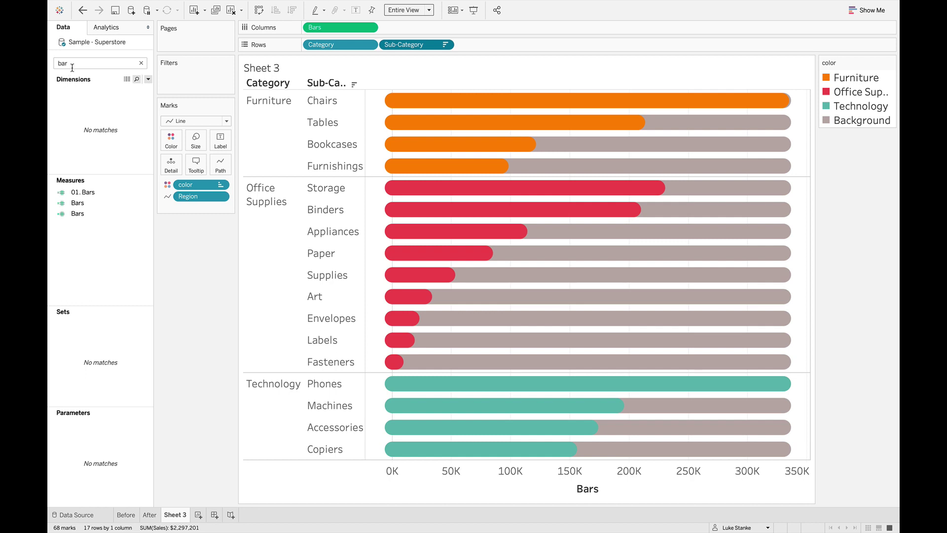
pyautogui.press('BackSpace')
pyautogui.press('BackSpace')
pyautogui.press('BackSpace')
pyautogui.write('lab')
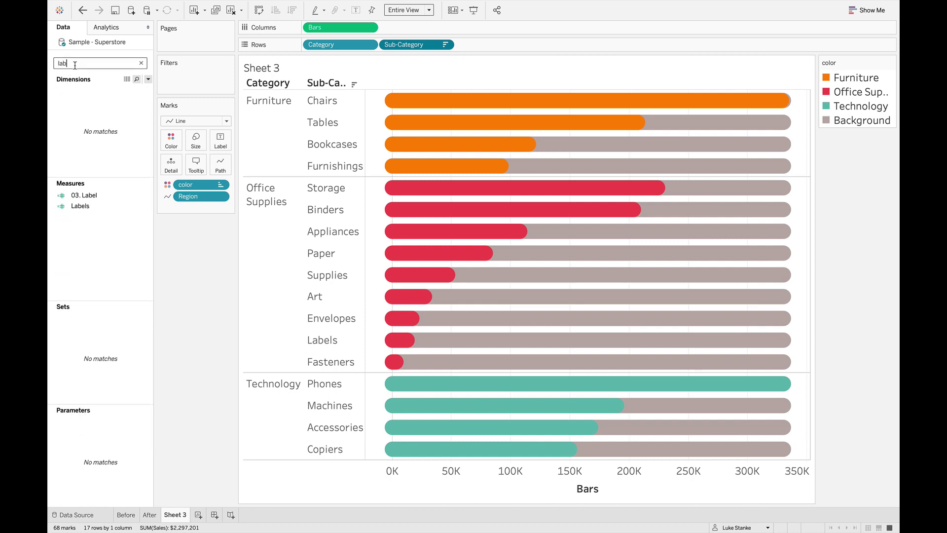
pyautogui.moveTo(81, 206); pyautogui.dragTo(222, 141)
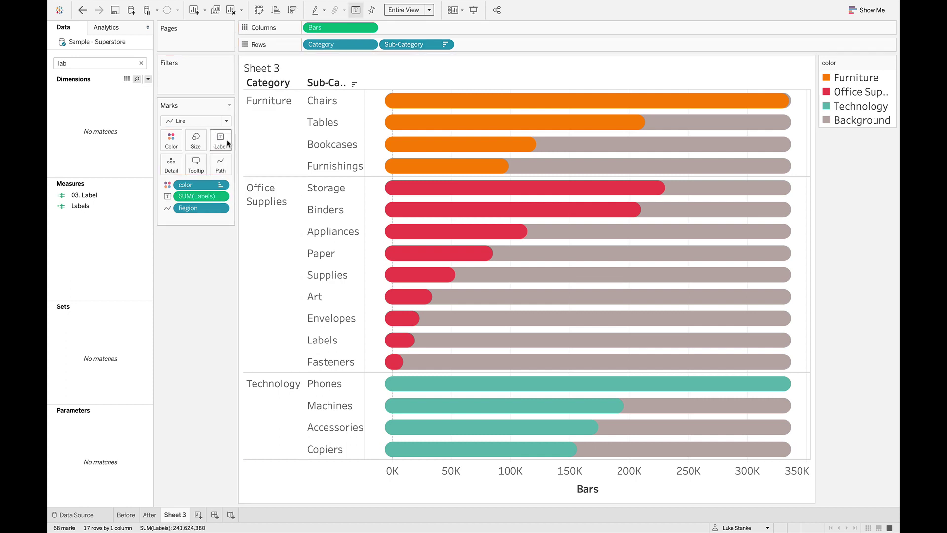
pyautogui.click(221, 140)
pyautogui.click(223, 300)
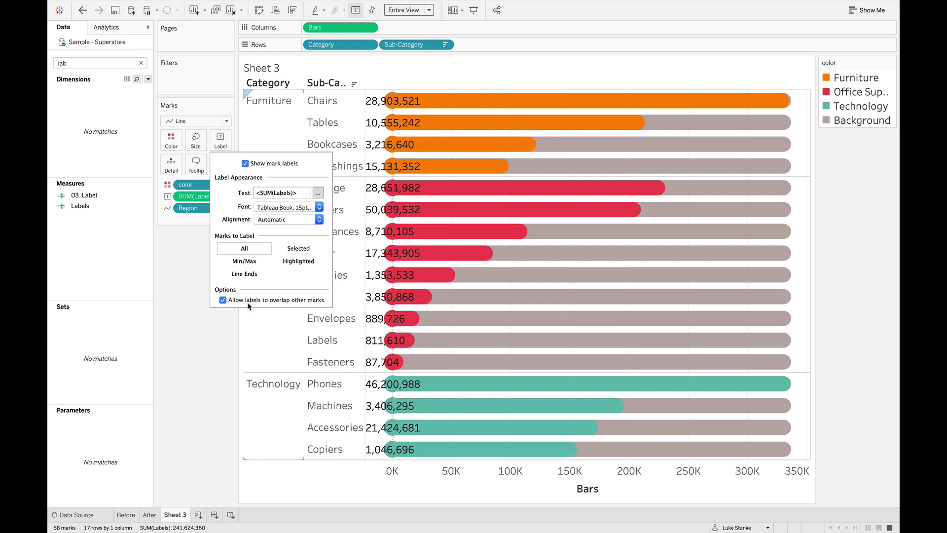
pyautogui.click(177, 282)
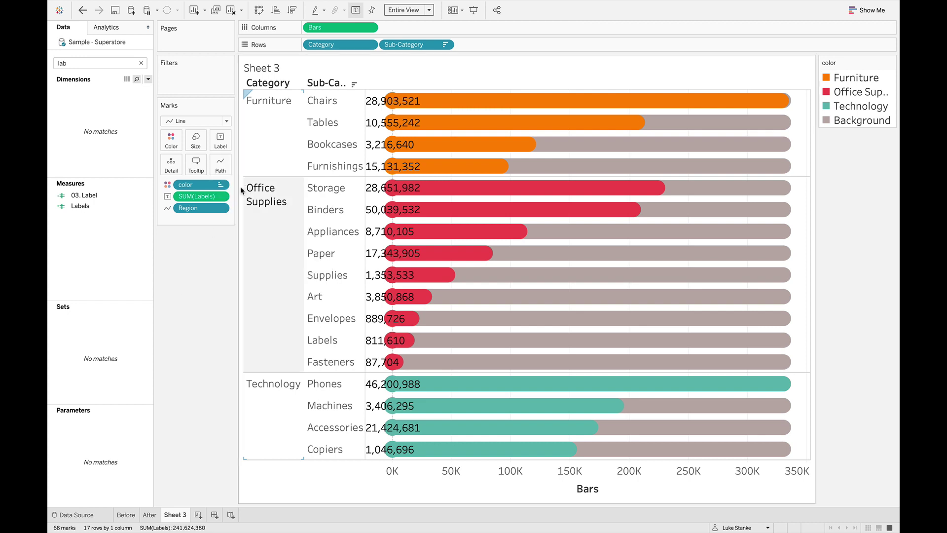
# Turn Labels on the Marks card into an attribute so the bars display again
pyautogui.click(223, 200)
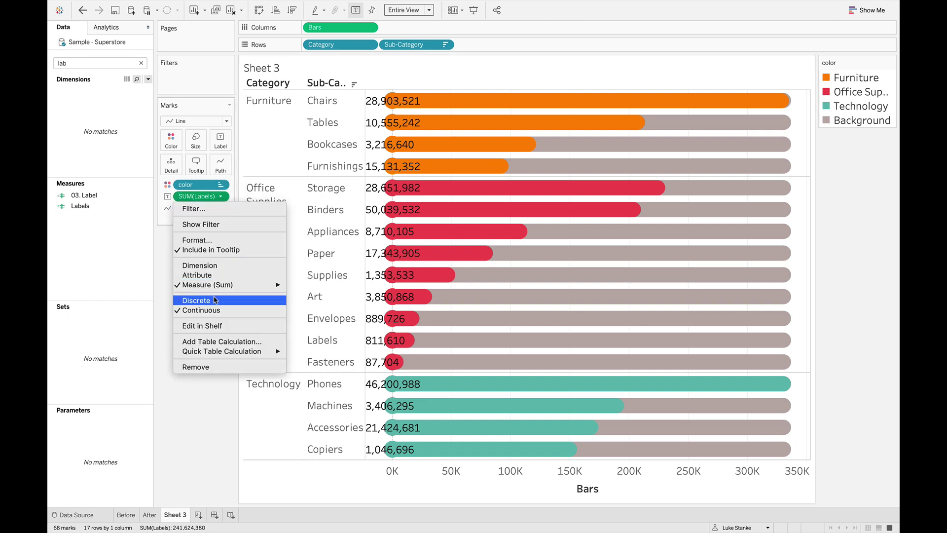
pyautogui.click(220, 265)
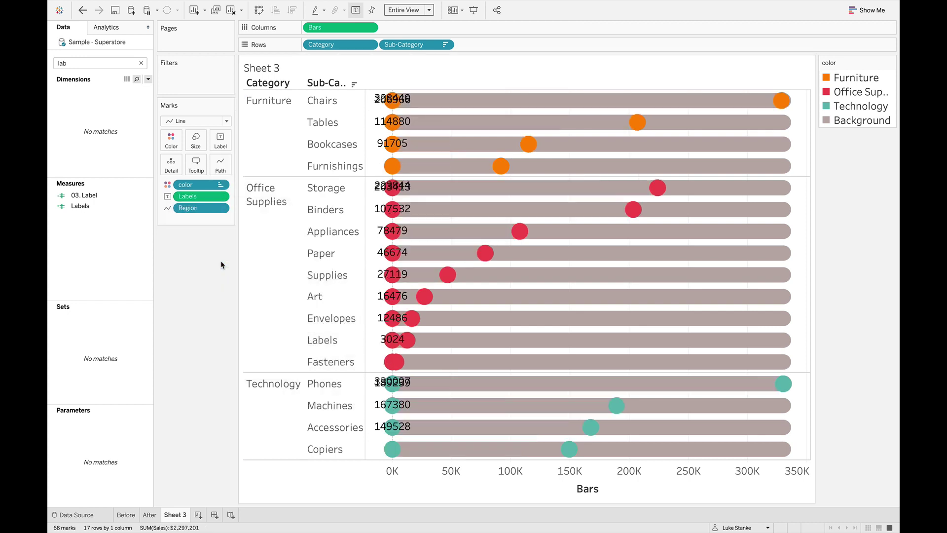
pyautogui.click(221, 197)
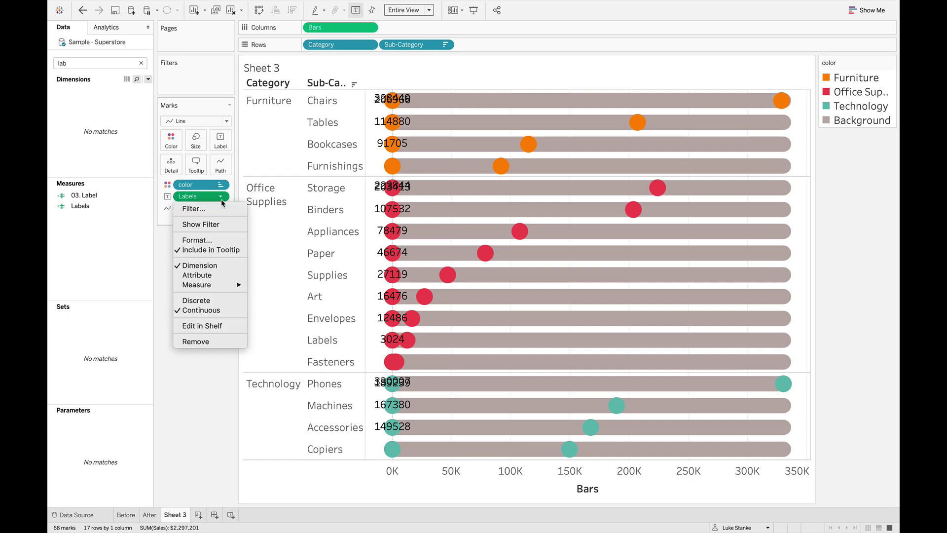
pyautogui.click(217, 276)
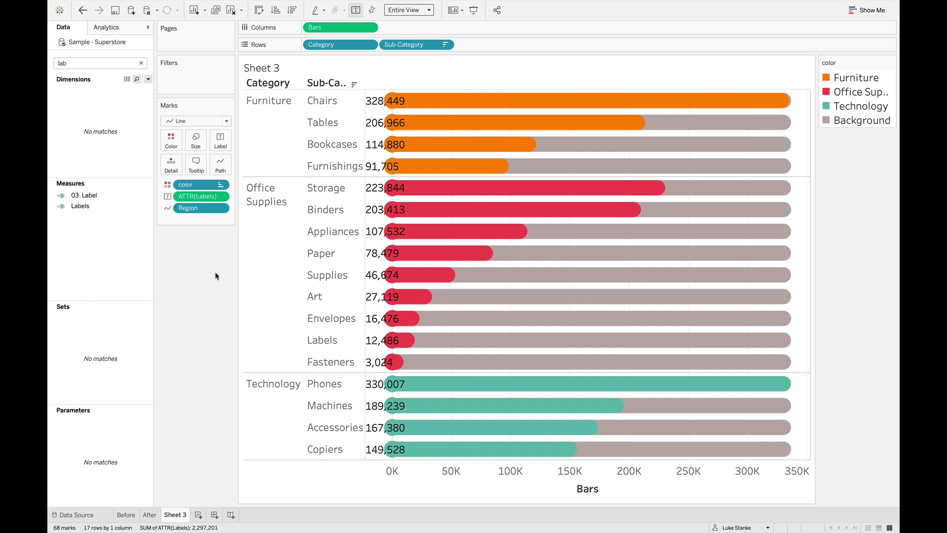
# Set the Labels default number format to Currency with 0 decimal places
pyautogui.rightClick(119, 209)
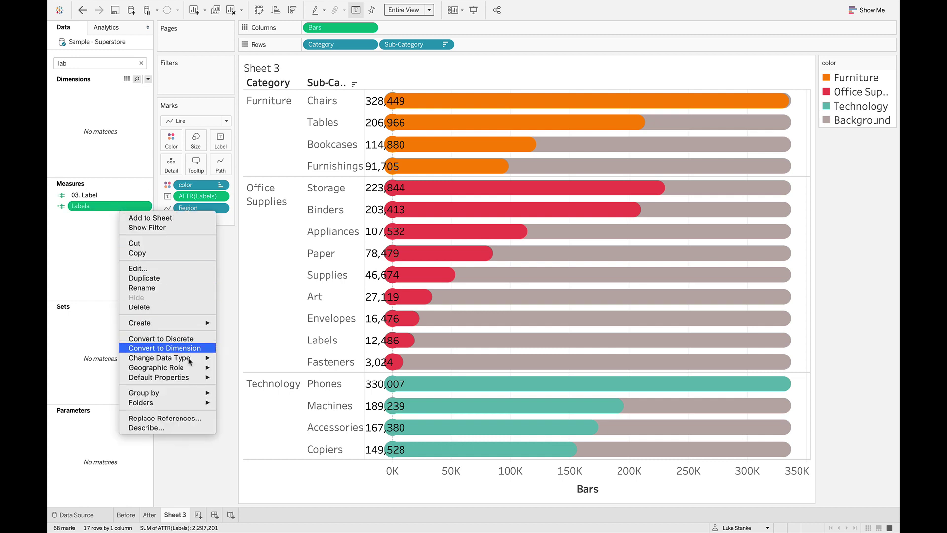
pyautogui.moveTo(196, 378)
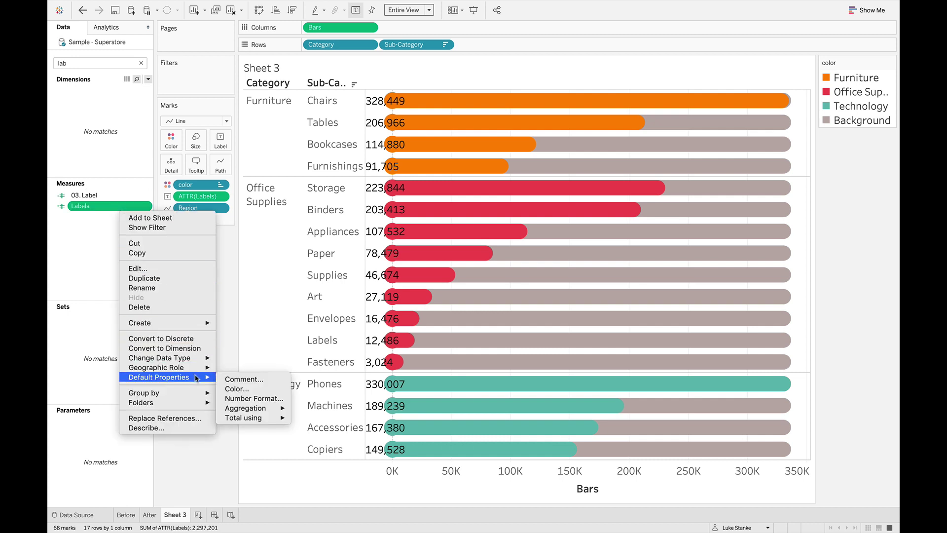
pyautogui.click(243, 397)
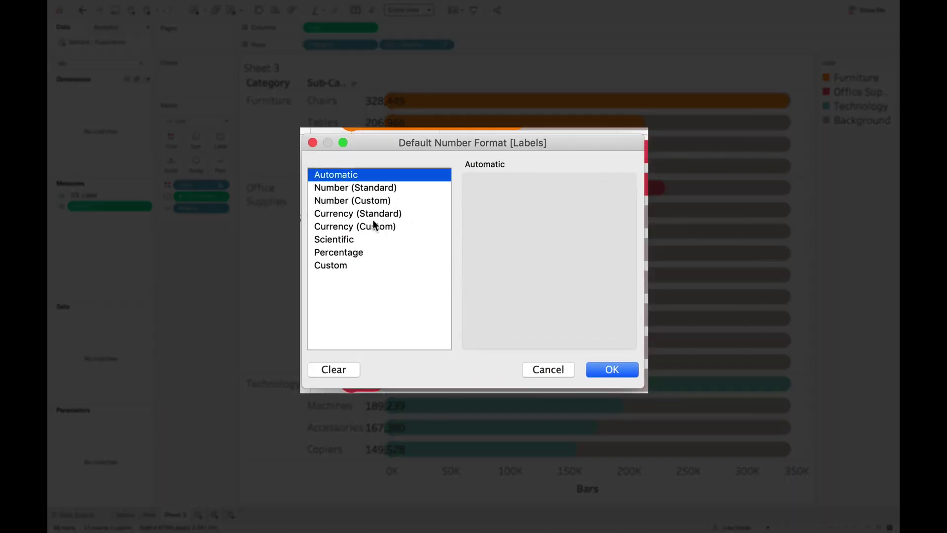
pyautogui.click(373, 225)
pyautogui.click(511, 203)
pyautogui.click(511, 202)
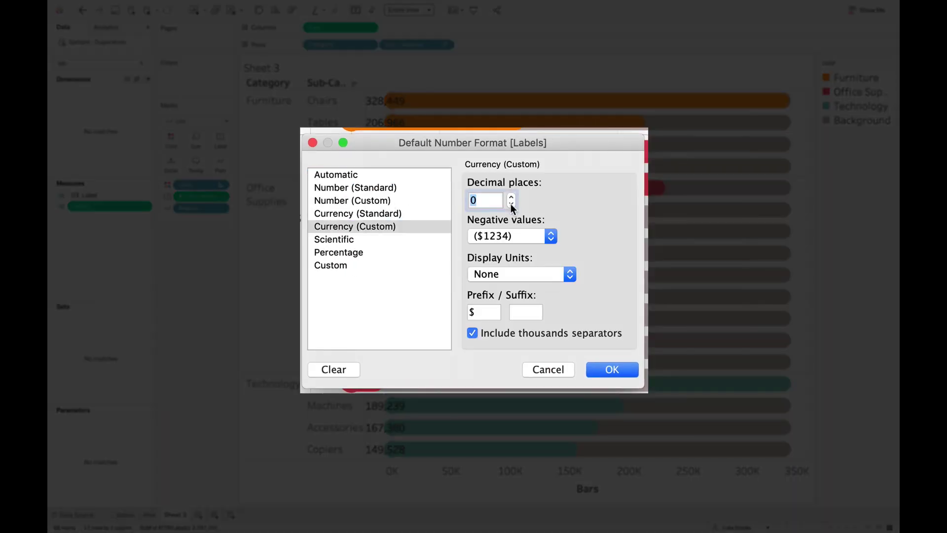
pyautogui.click(600, 369)
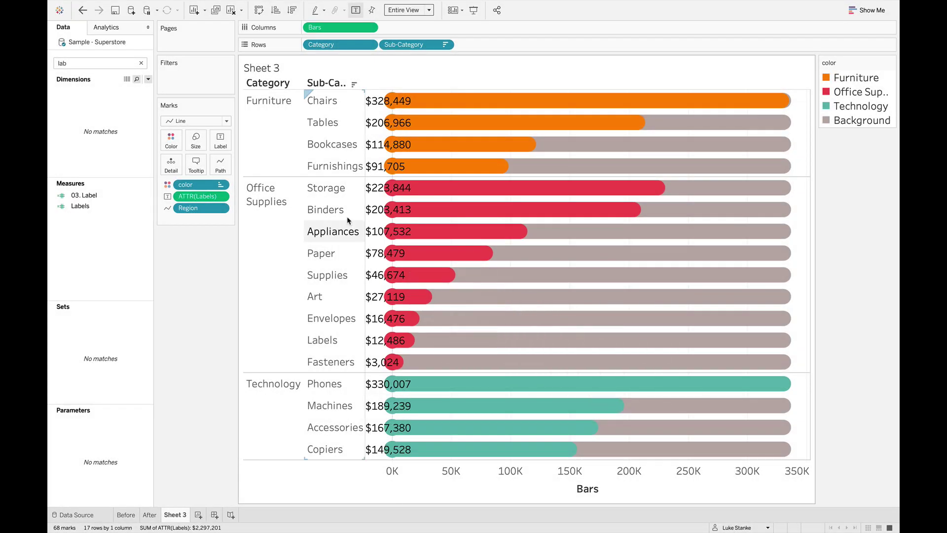
# Fix the axis range to start at -50,000 with an automatic end
pyautogui.rightClick(416, 492)
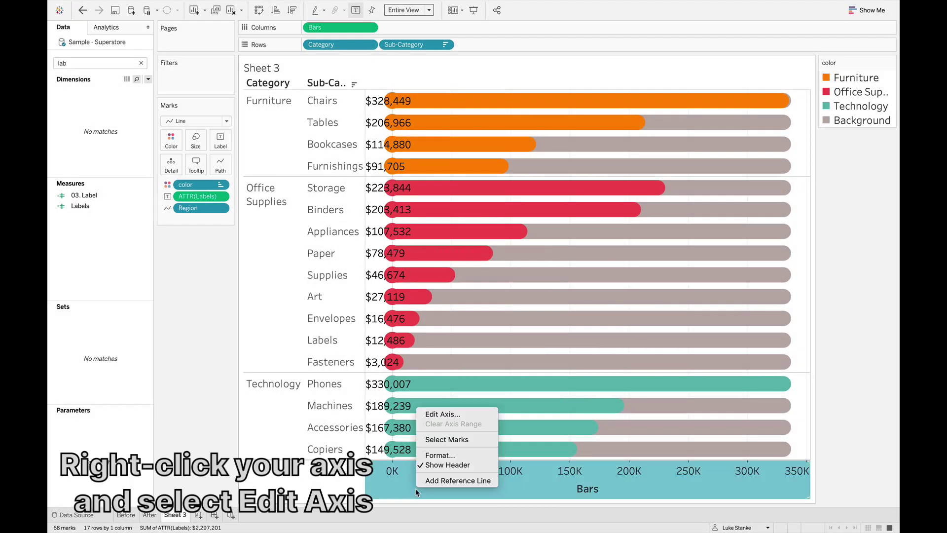
pyautogui.click(435, 414)
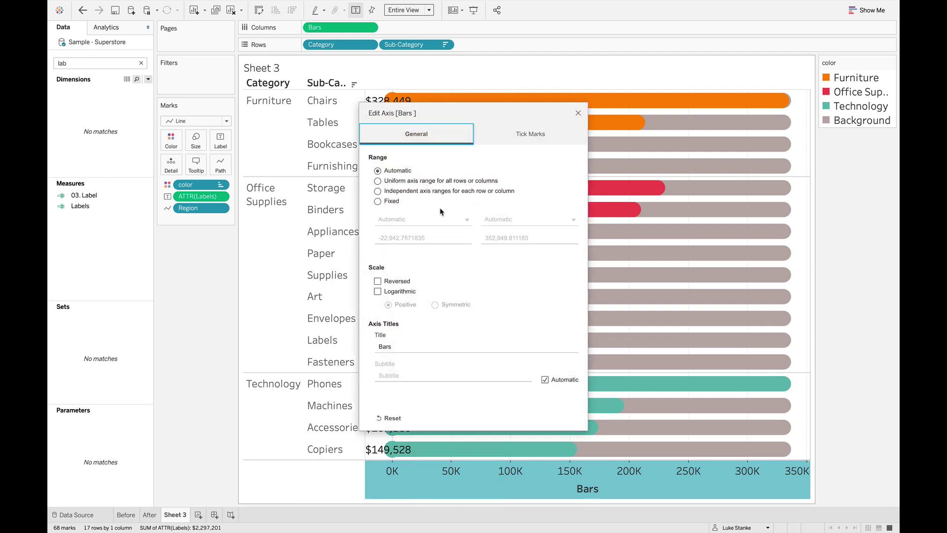
pyautogui.click(393, 201)
pyautogui.click(501, 223)
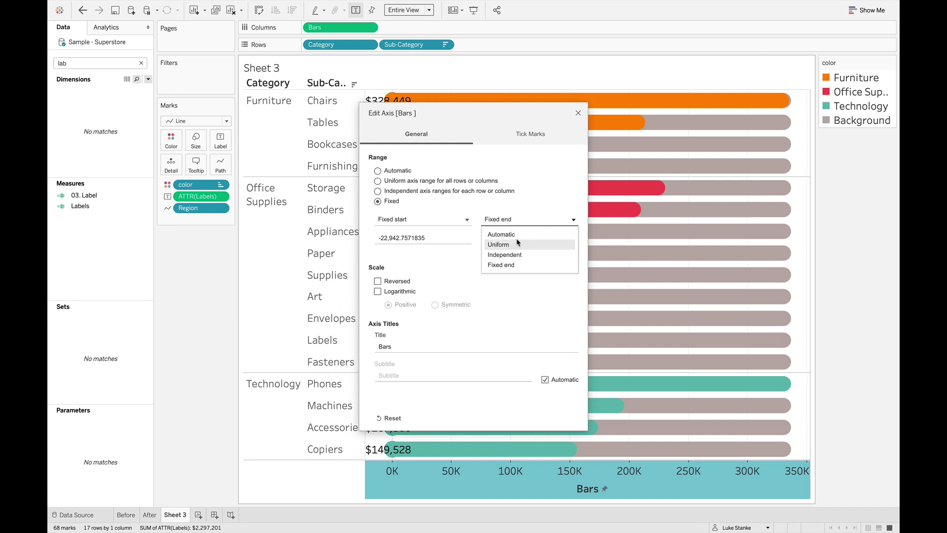
pyautogui.click(501, 234)
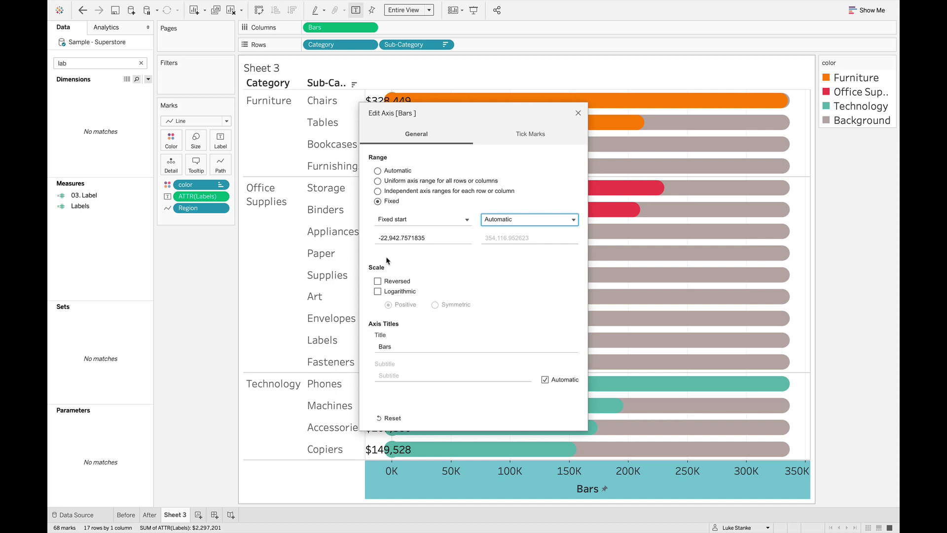
pyautogui.click(395, 239)
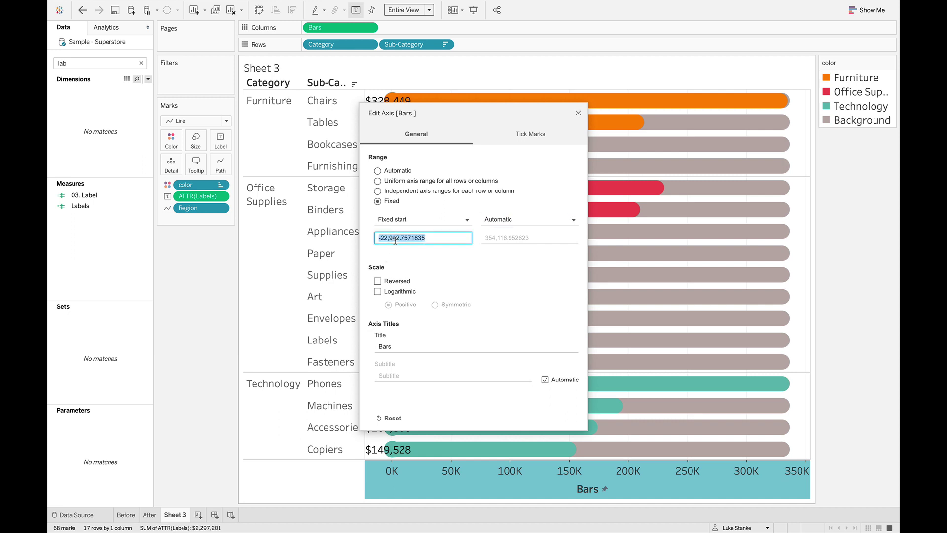
pyautogui.write('-50000')
pyautogui.press('Tab')
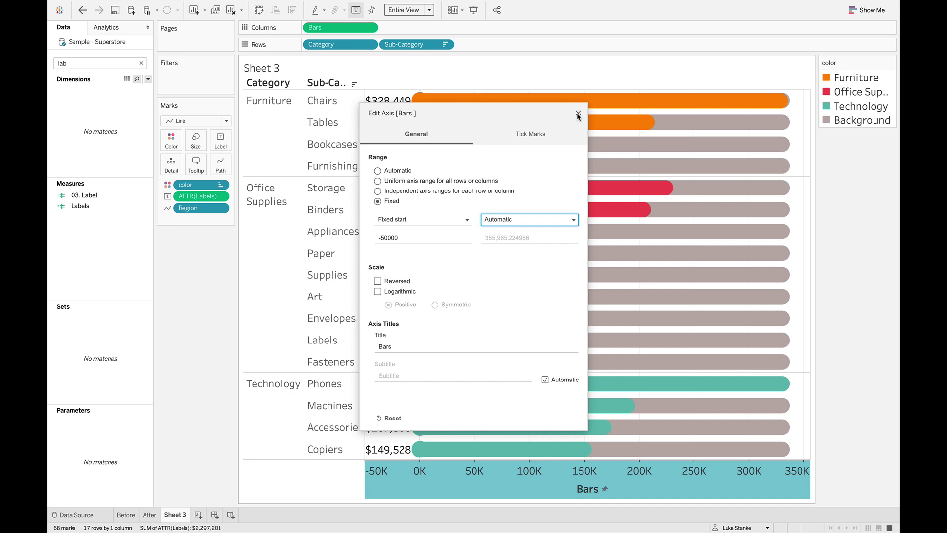
pyautogui.click(578, 114)
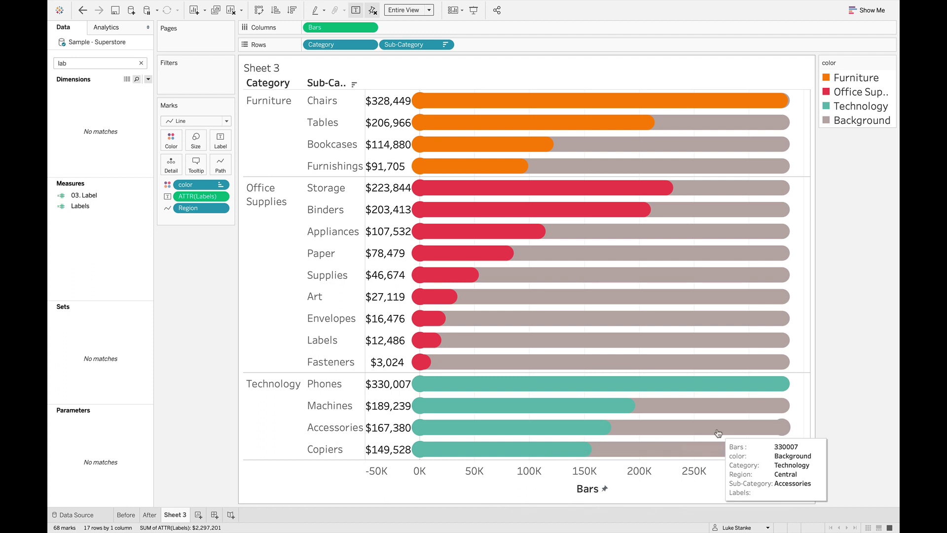
# Set line markers to None and drag the Size slider to thin the bars
pyautogui.click(172, 142)
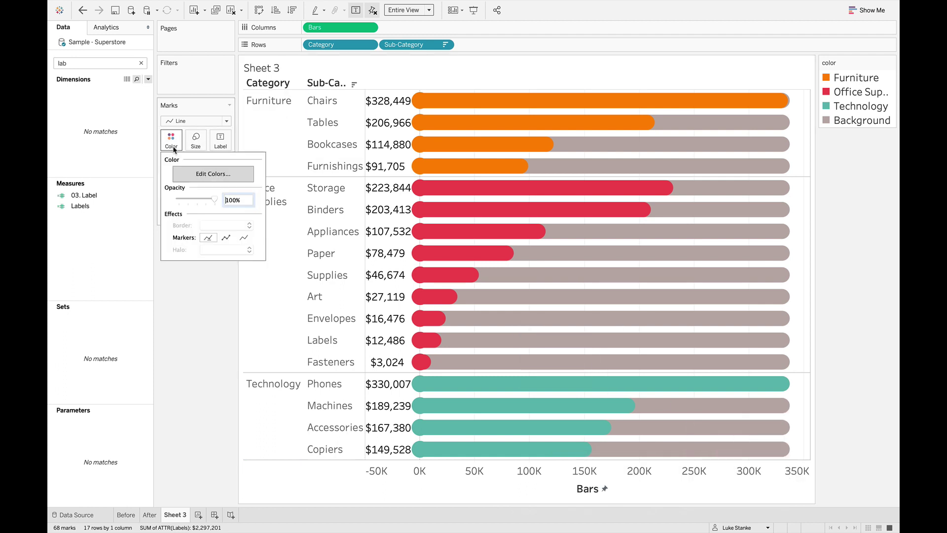
pyautogui.click(245, 238)
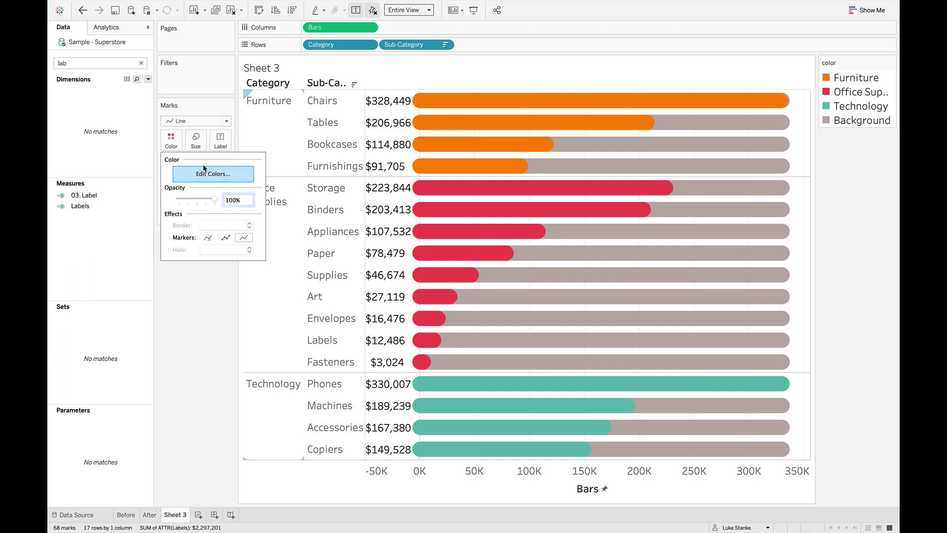
pyautogui.click(195, 142)
pyautogui.click(251, 166)
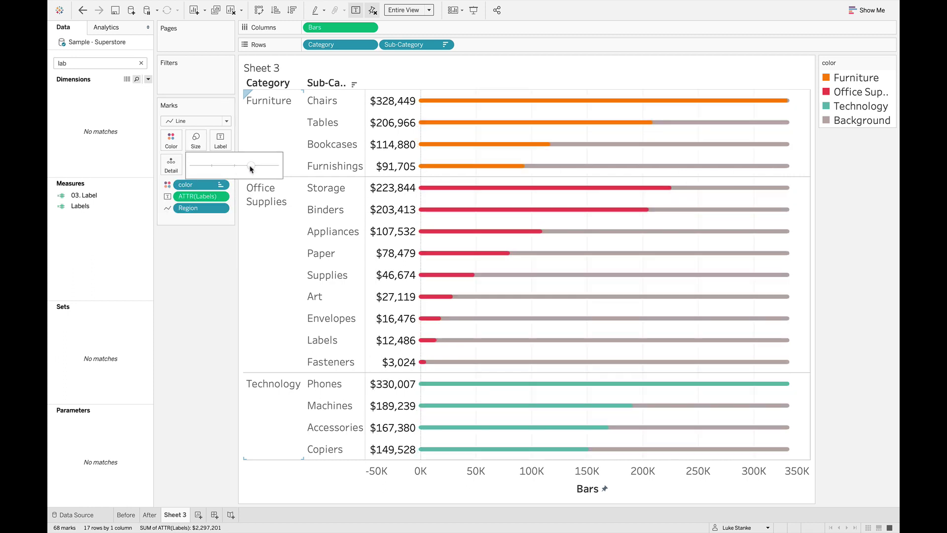
pyautogui.moveTo(252, 166); pyautogui.dragTo(263, 169)
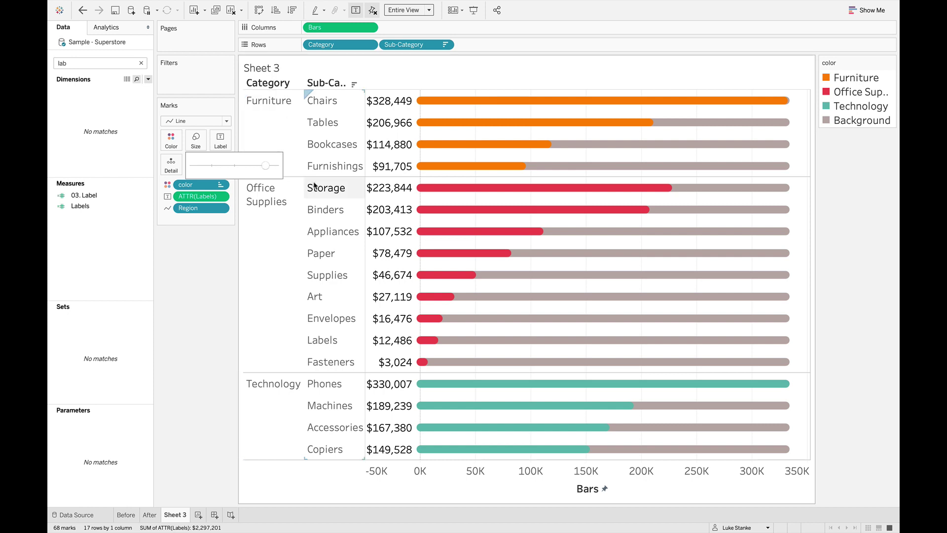
pyautogui.click(174, 319)
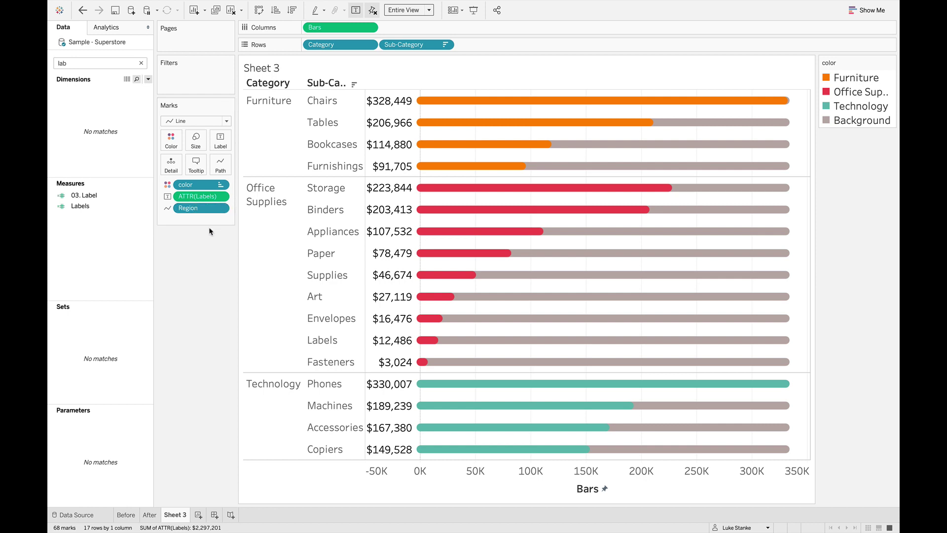
pyautogui.moveTo(464, 390)
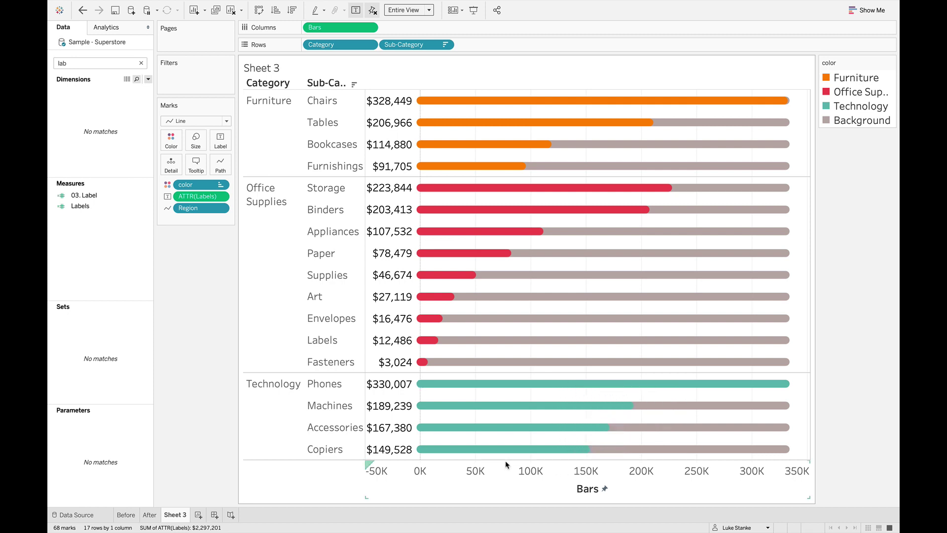
# Hide the axis header and set column grid lines and axis ticks to None
pyautogui.rightClick(426, 476)
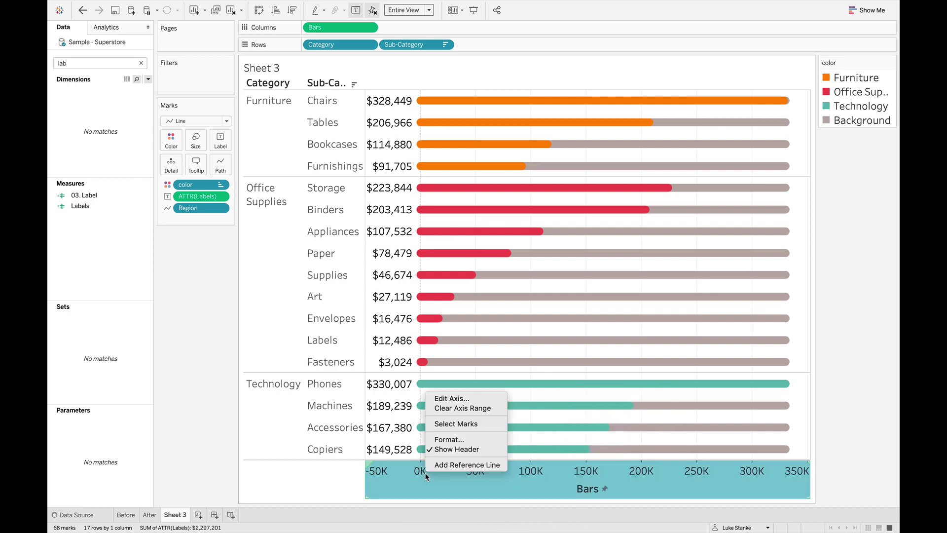
pyautogui.click(446, 449)
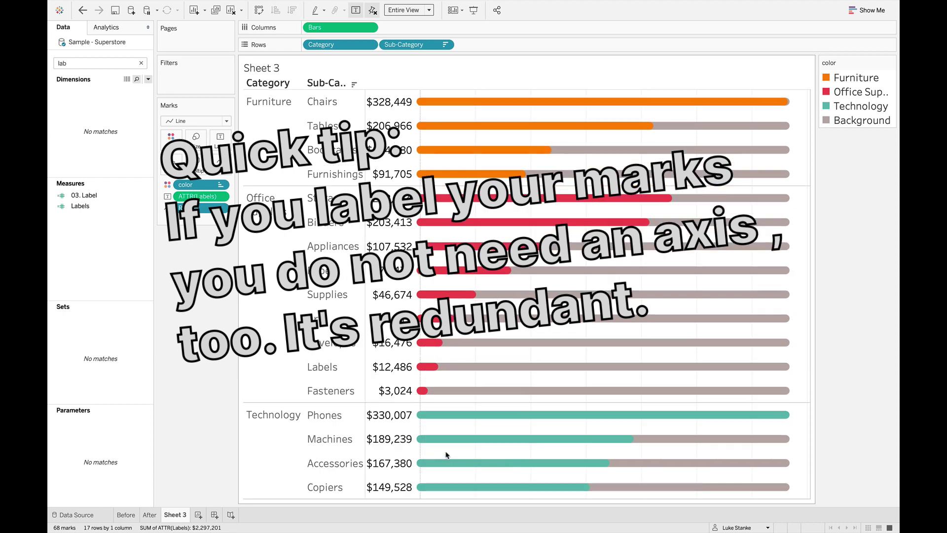
pyautogui.rightClick(484, 123)
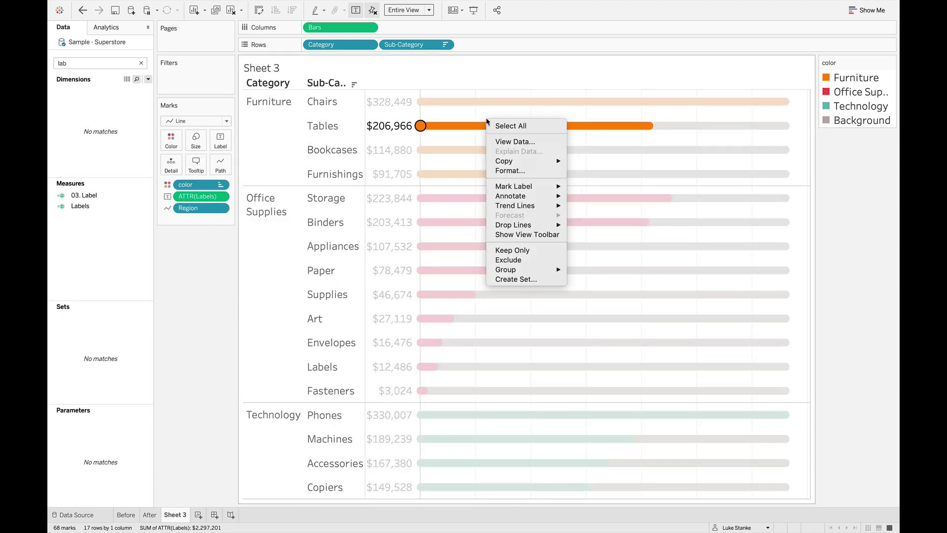
pyautogui.click(508, 170)
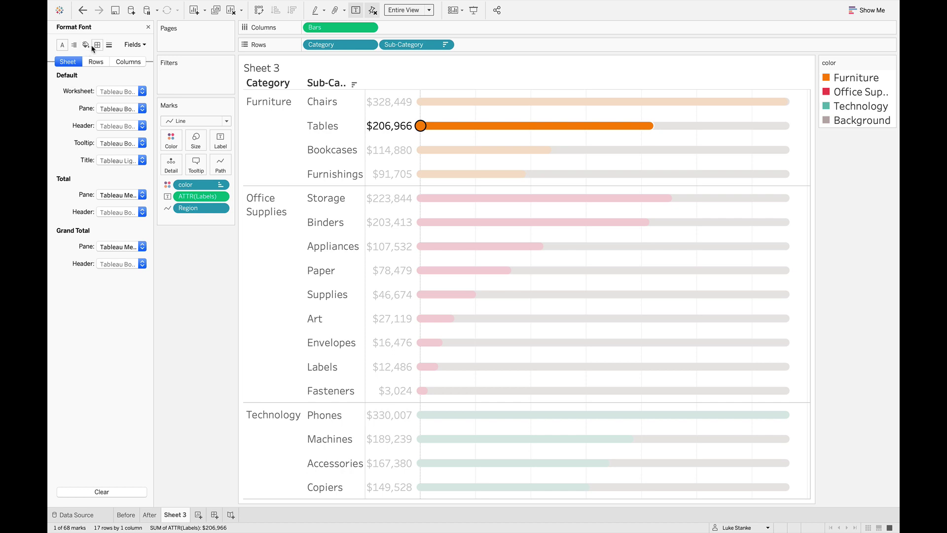
pyautogui.click(109, 44)
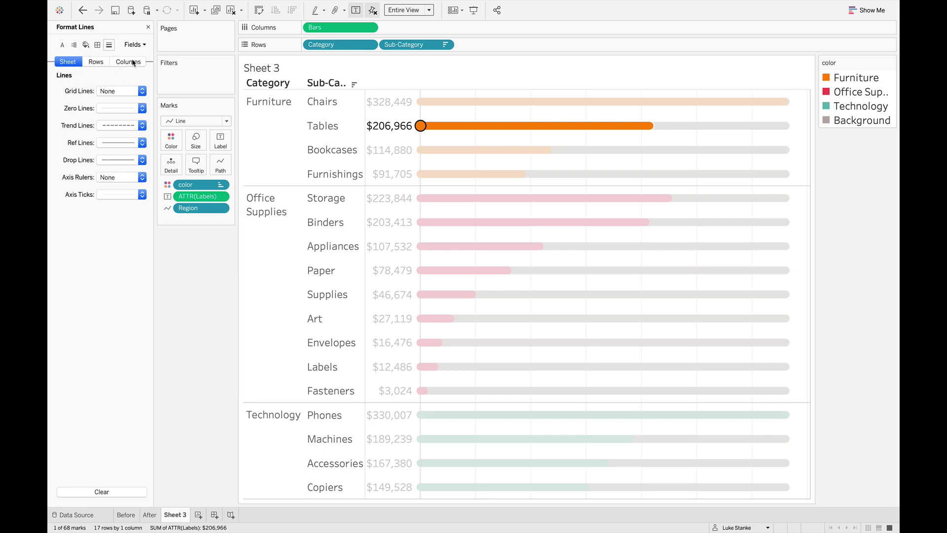
pyautogui.click(129, 62)
pyautogui.click(132, 89)
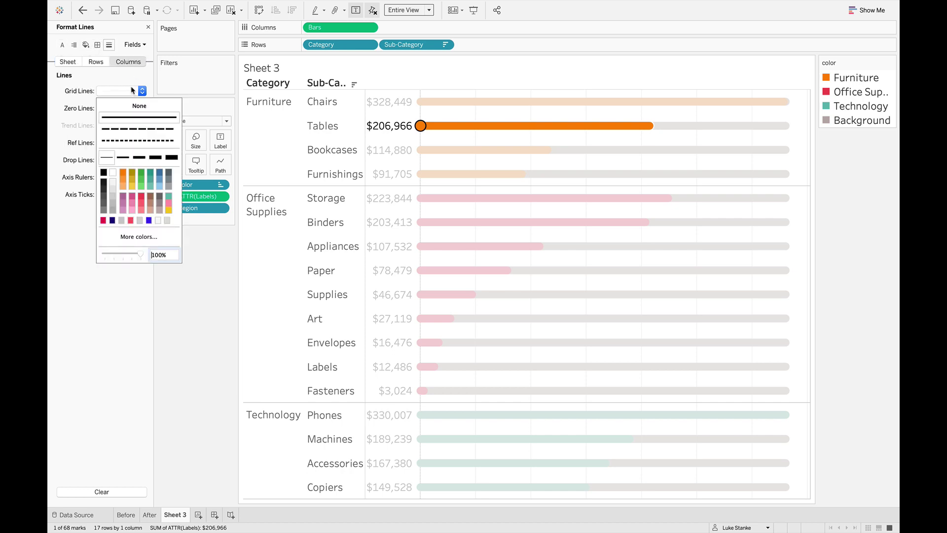
pyautogui.click(73, 108)
pyautogui.click(114, 195)
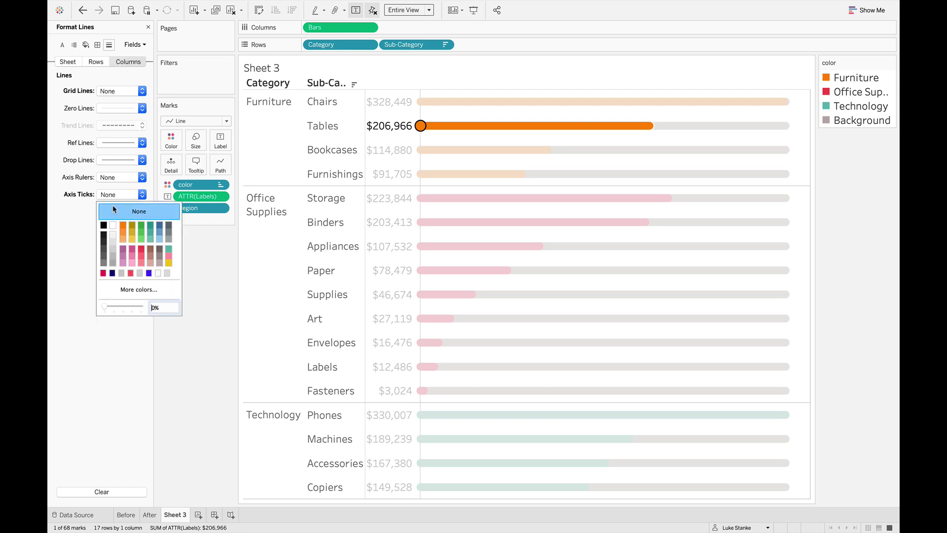
pyautogui.click(98, 99)
pyautogui.click(105, 109)
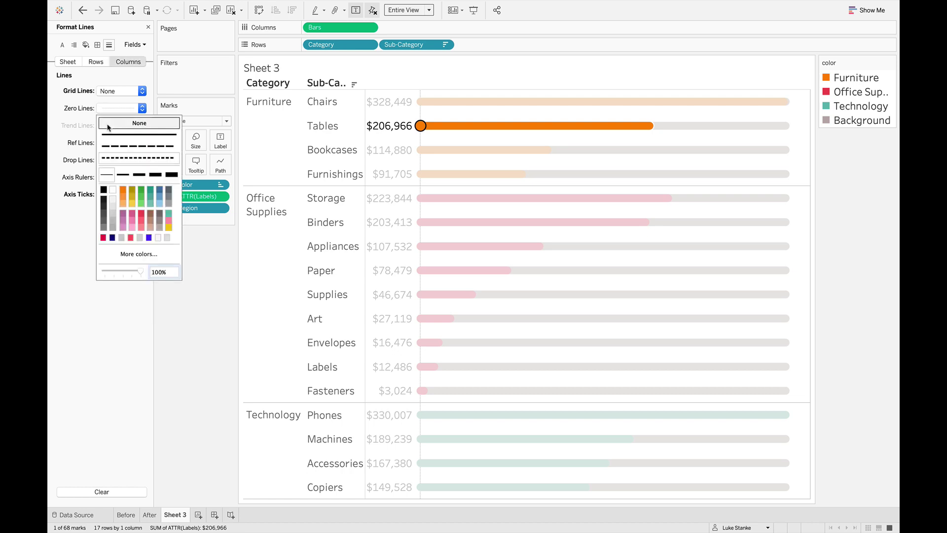
# Set row zero lines and axis ticks to None, then clear the mark selection
pyautogui.click(96, 62)
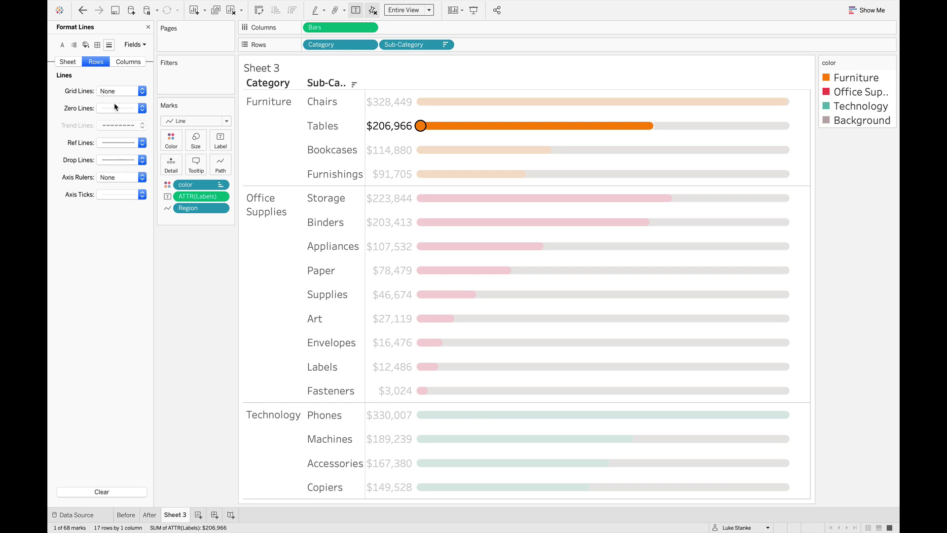
pyautogui.click(99, 106)
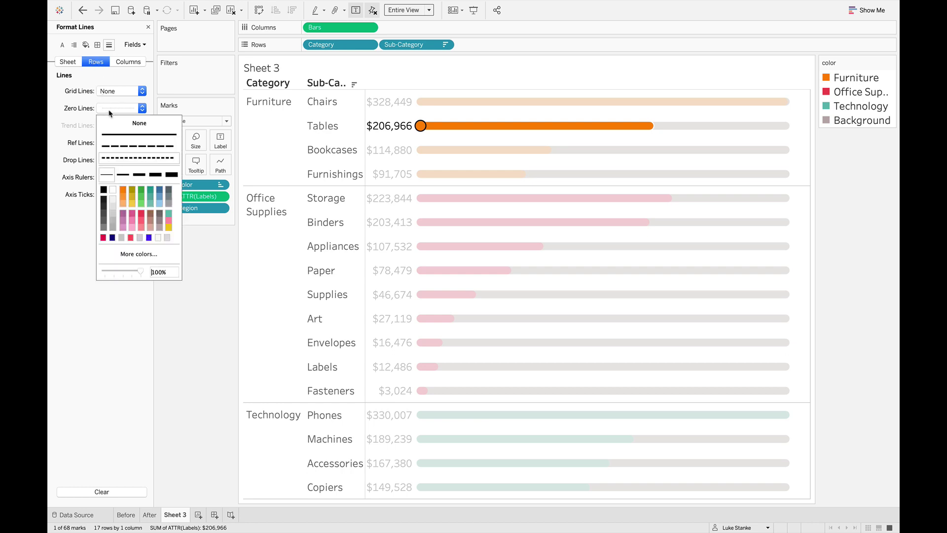
pyautogui.click(110, 123)
pyautogui.click(129, 195)
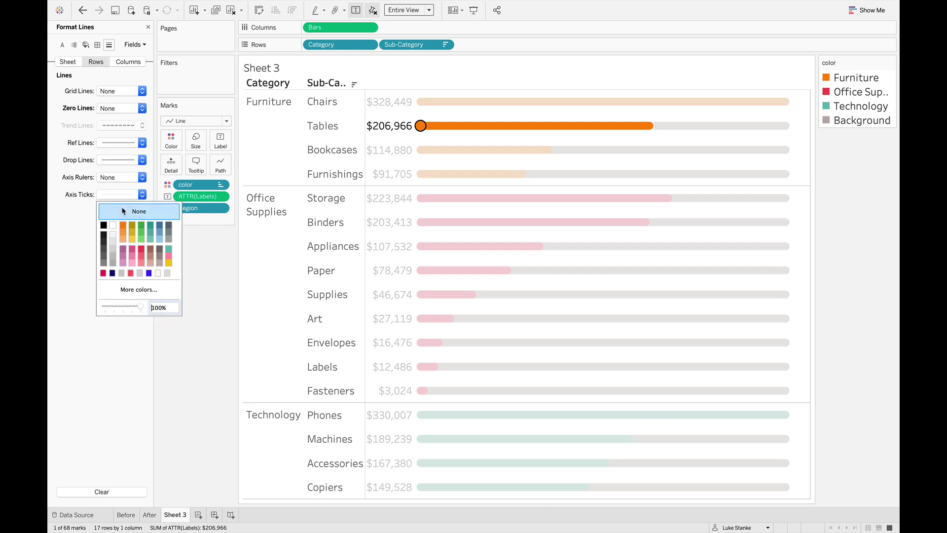
pyautogui.click(139, 211)
pyautogui.click(481, 198)
pyautogui.click(457, 186)
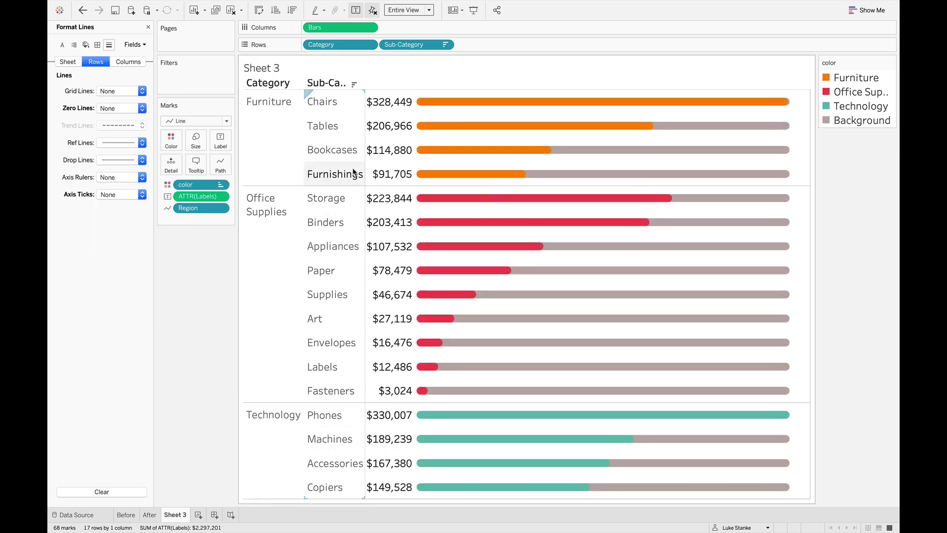
# Set the column divider pane to None and extend row dividers to every sub-category
pyautogui.click(98, 44)
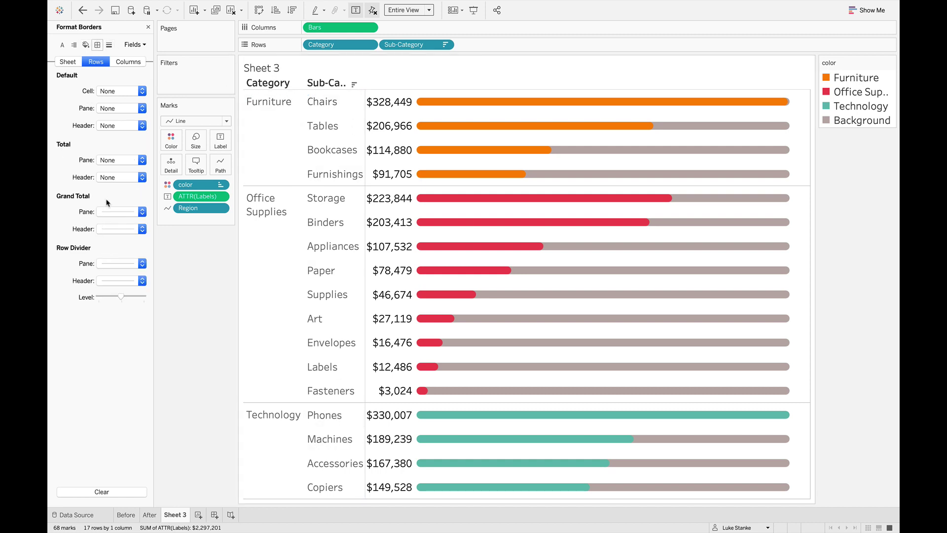
pyautogui.click(128, 61)
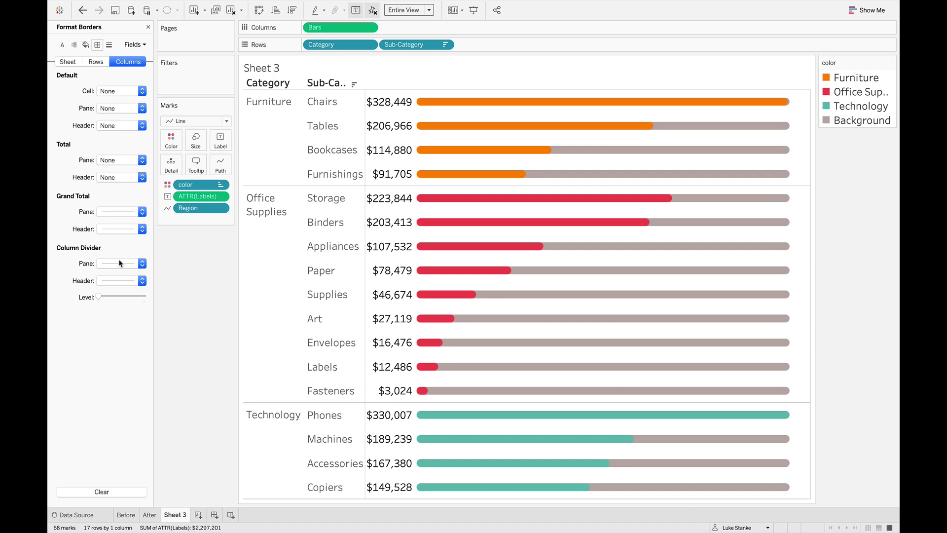
pyautogui.click(121, 263)
pyautogui.click(118, 279)
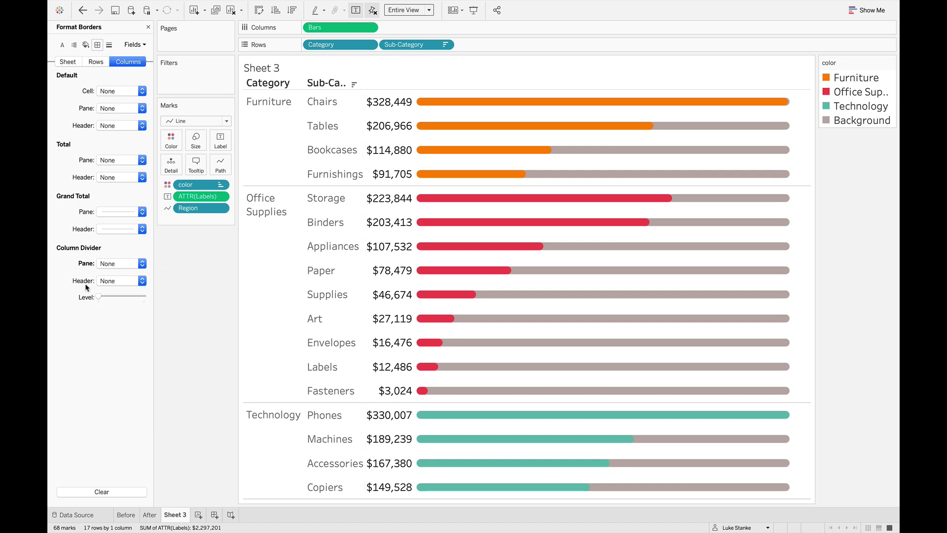
pyautogui.click(97, 63)
pyautogui.moveTo(122, 298); pyautogui.dragTo(142, 300)
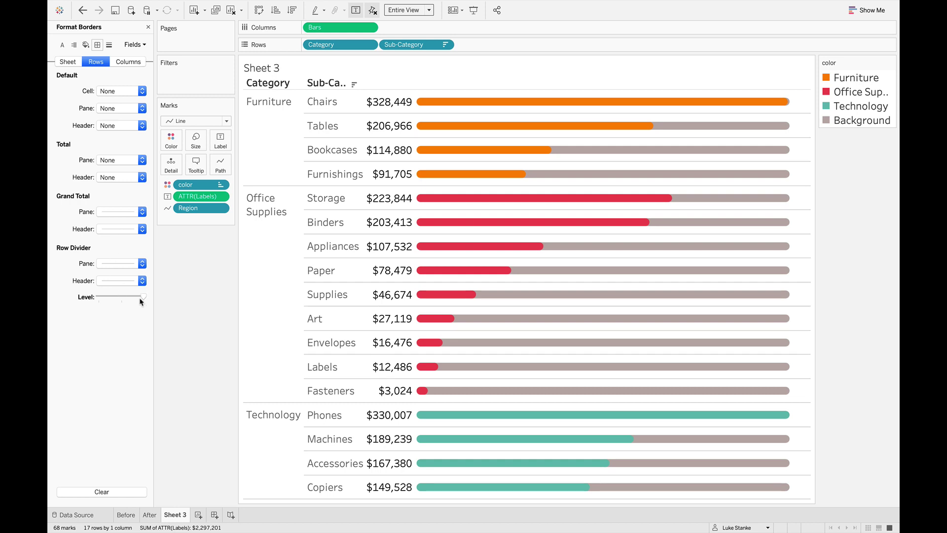